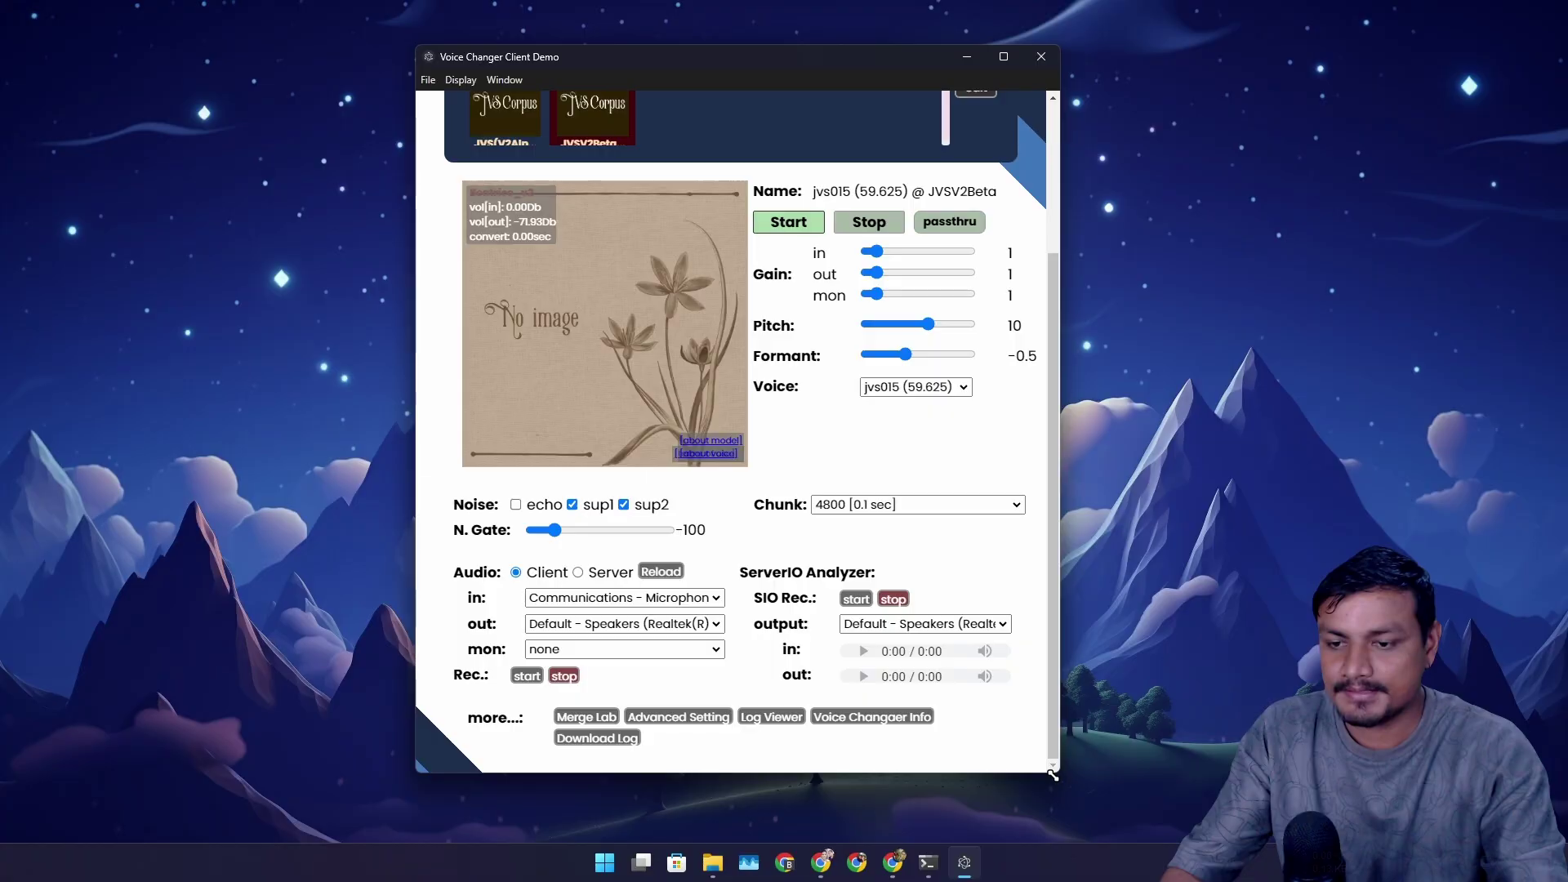
Step: Enlarge the Voice Changer Client window to show more models and minimize Chrome
drag(1052, 775, 1123, 809)
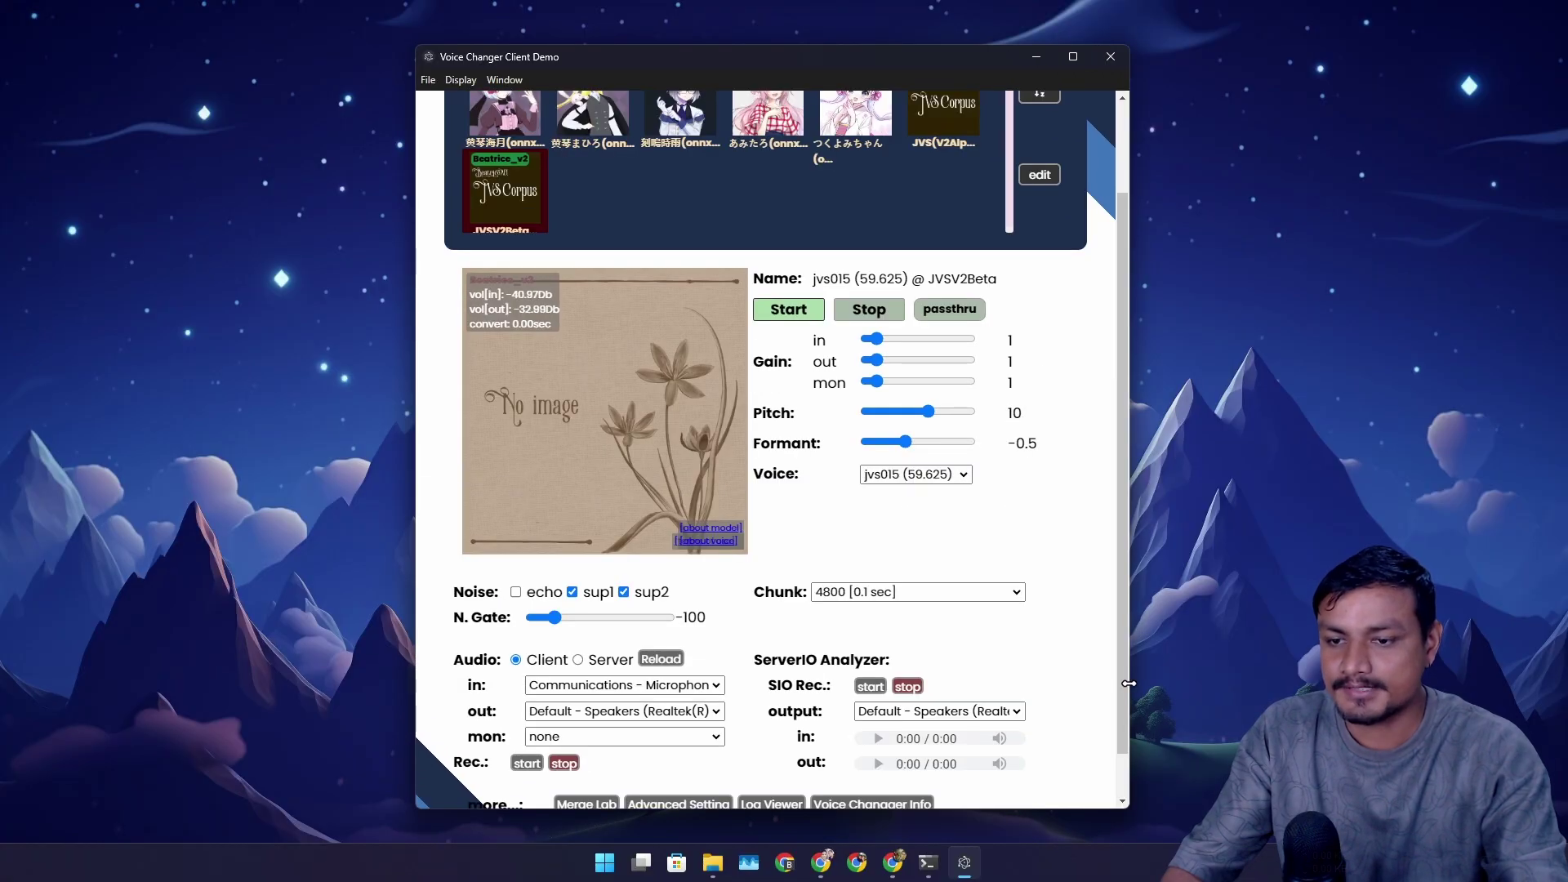
drag(1124, 684, 1164, 403)
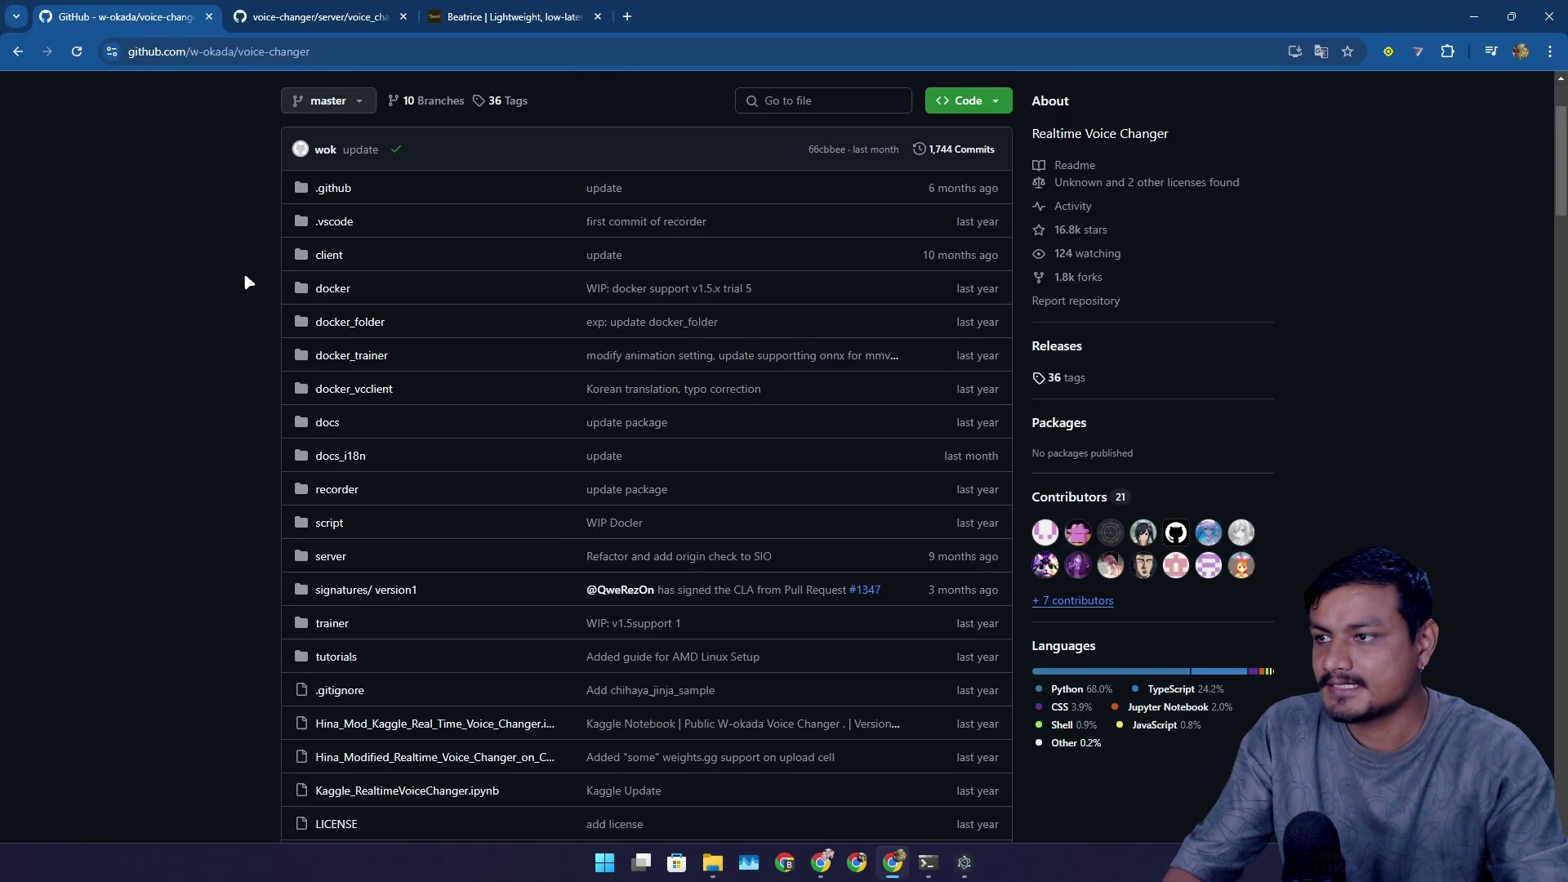
scroll(243, 271, up, 2)
scroll(416, 452, down, 5)
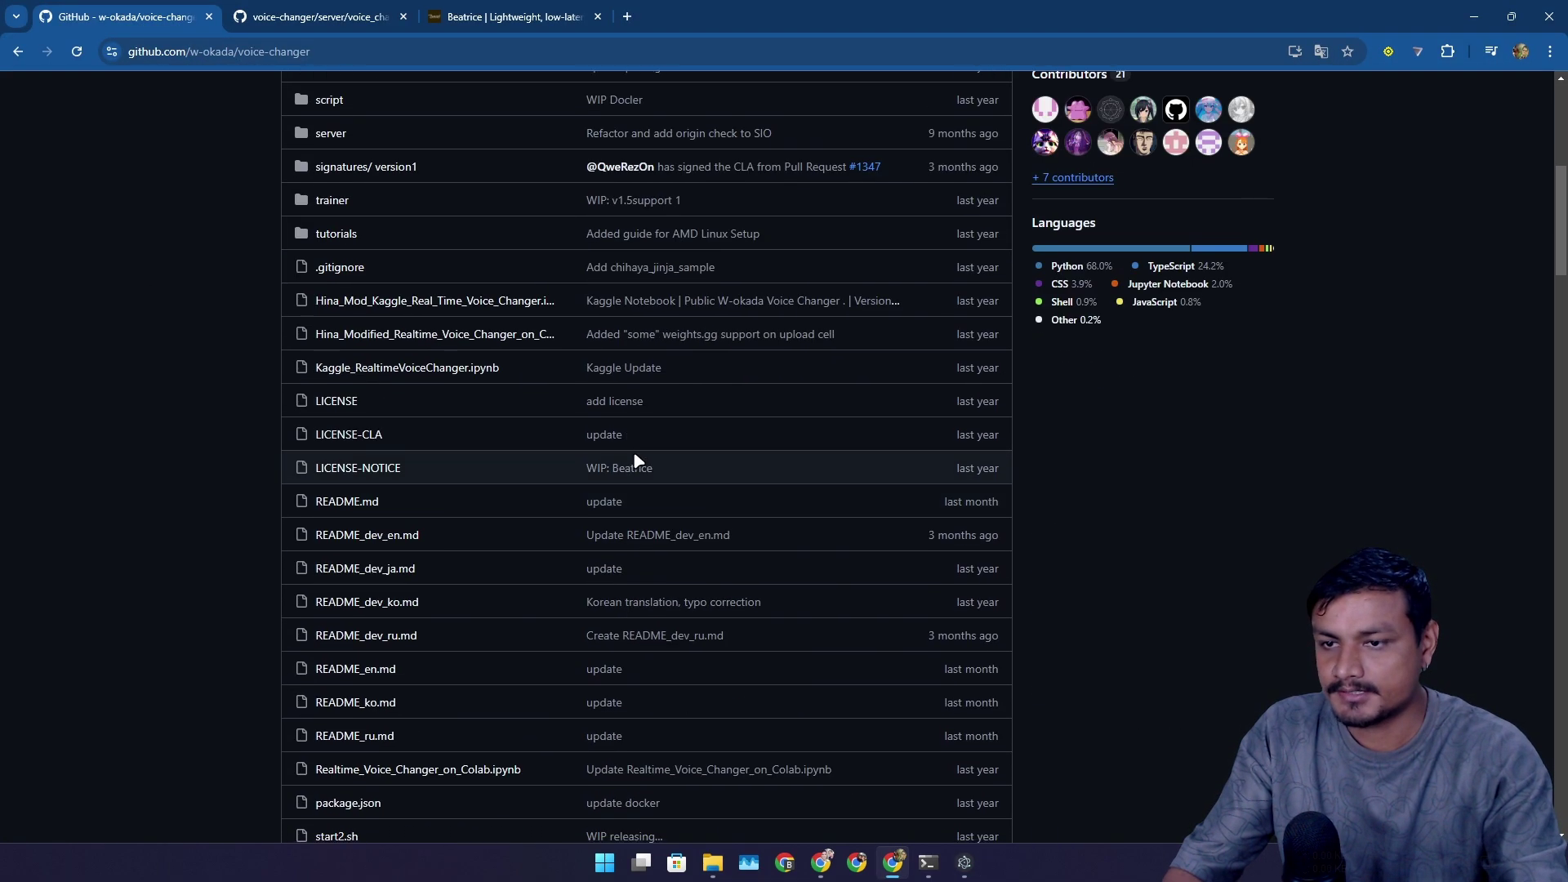
scroll(635, 459, down, 4)
scroll(634, 477, down, 3)
scroll(649, 454, down, 3)
scroll(662, 440, up, 4)
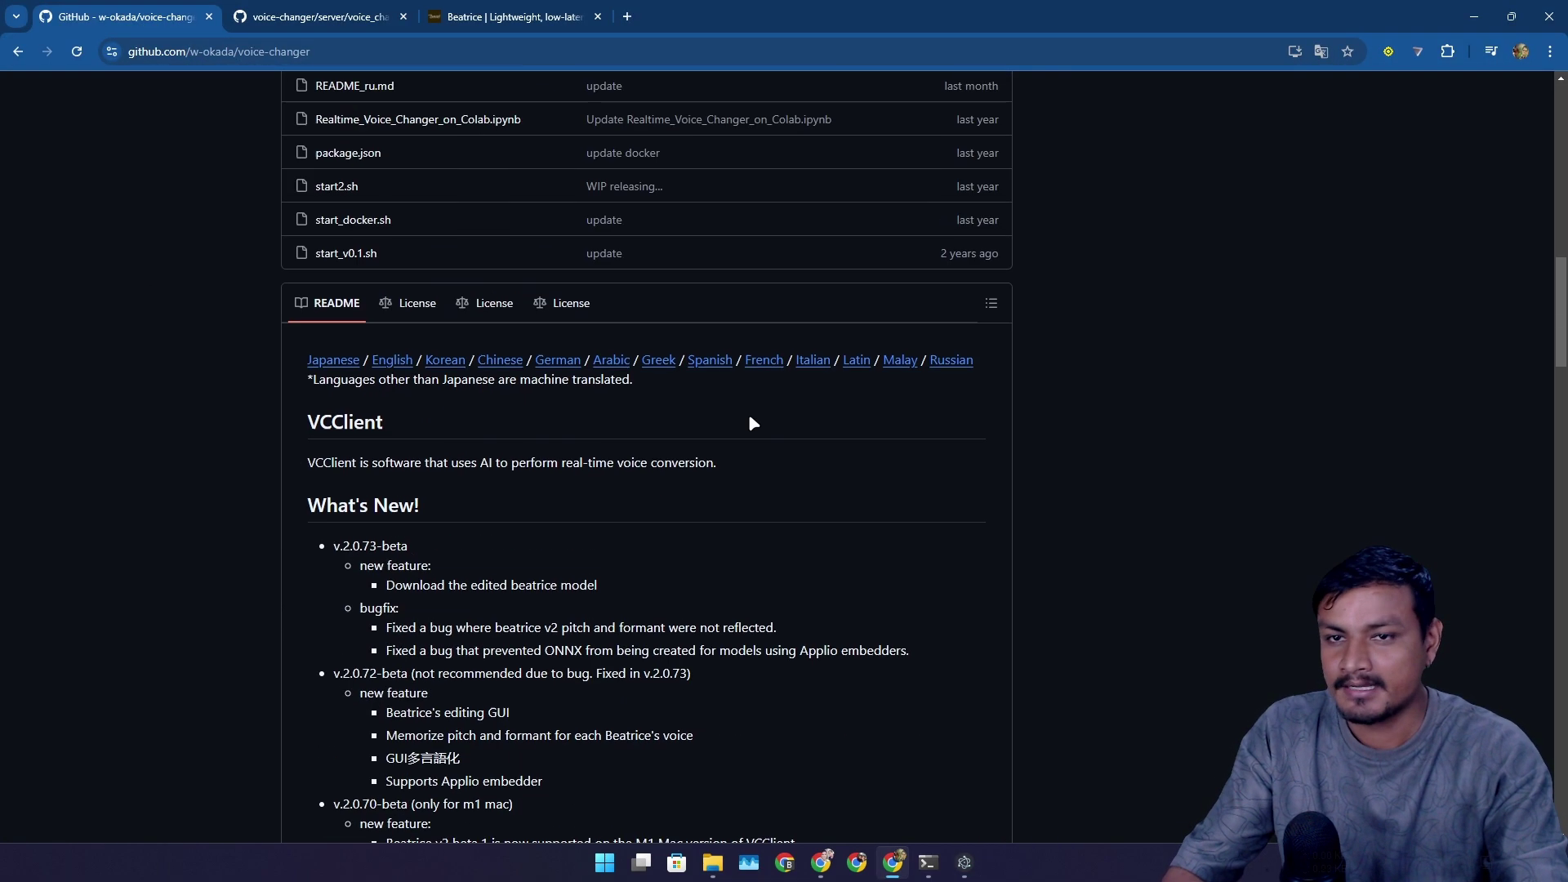
click(1474, 17)
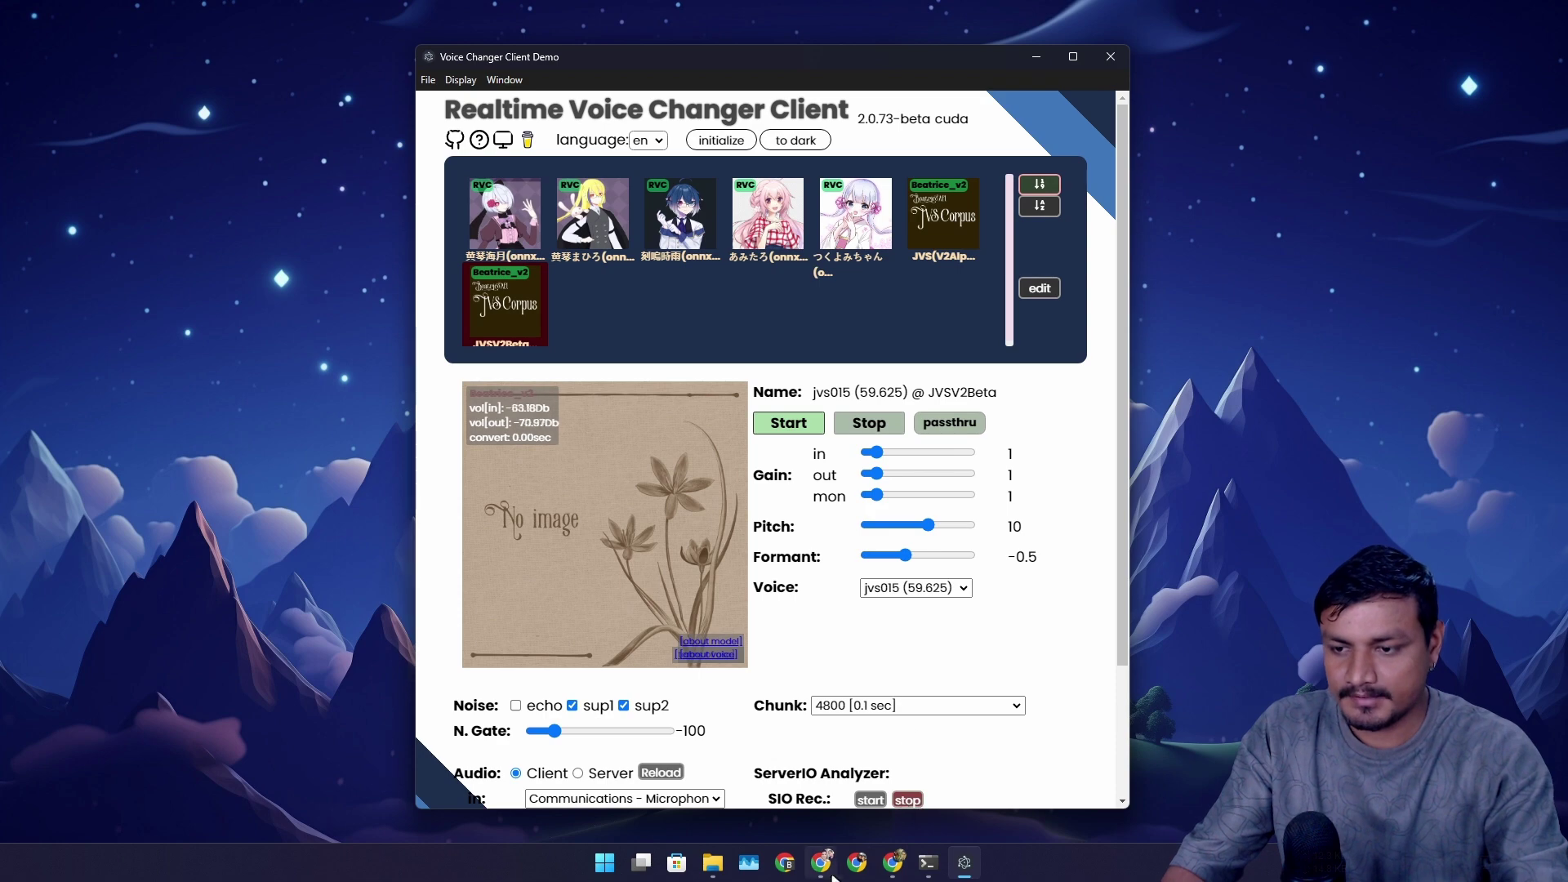
click(820, 861)
scroll(461, 440, down, 1)
scroll(129, 417, down, 2)
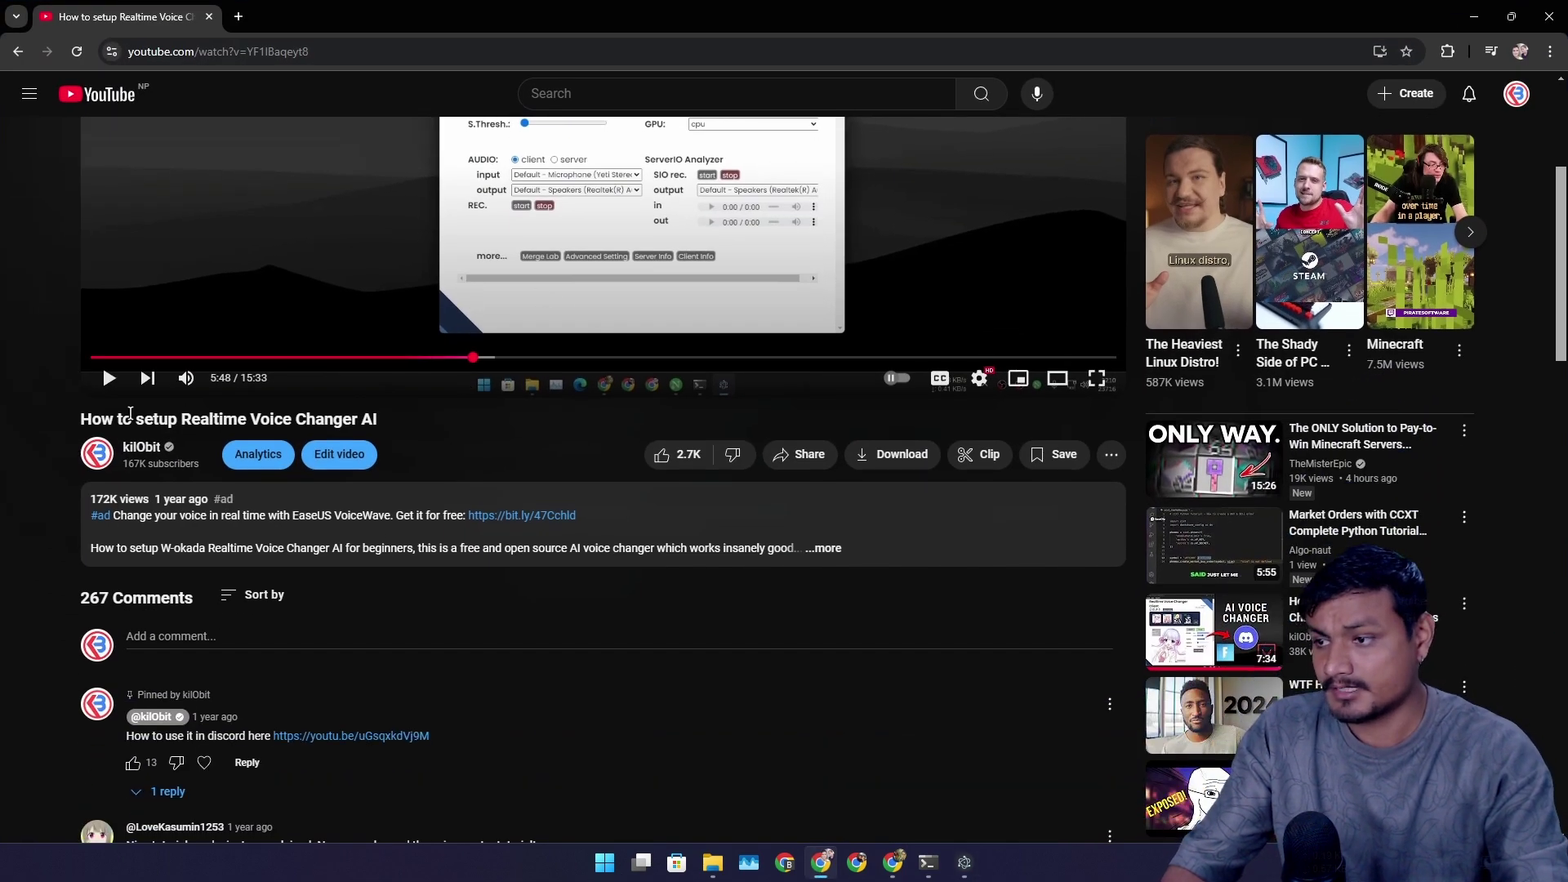
scroll(214, 455, up, 3)
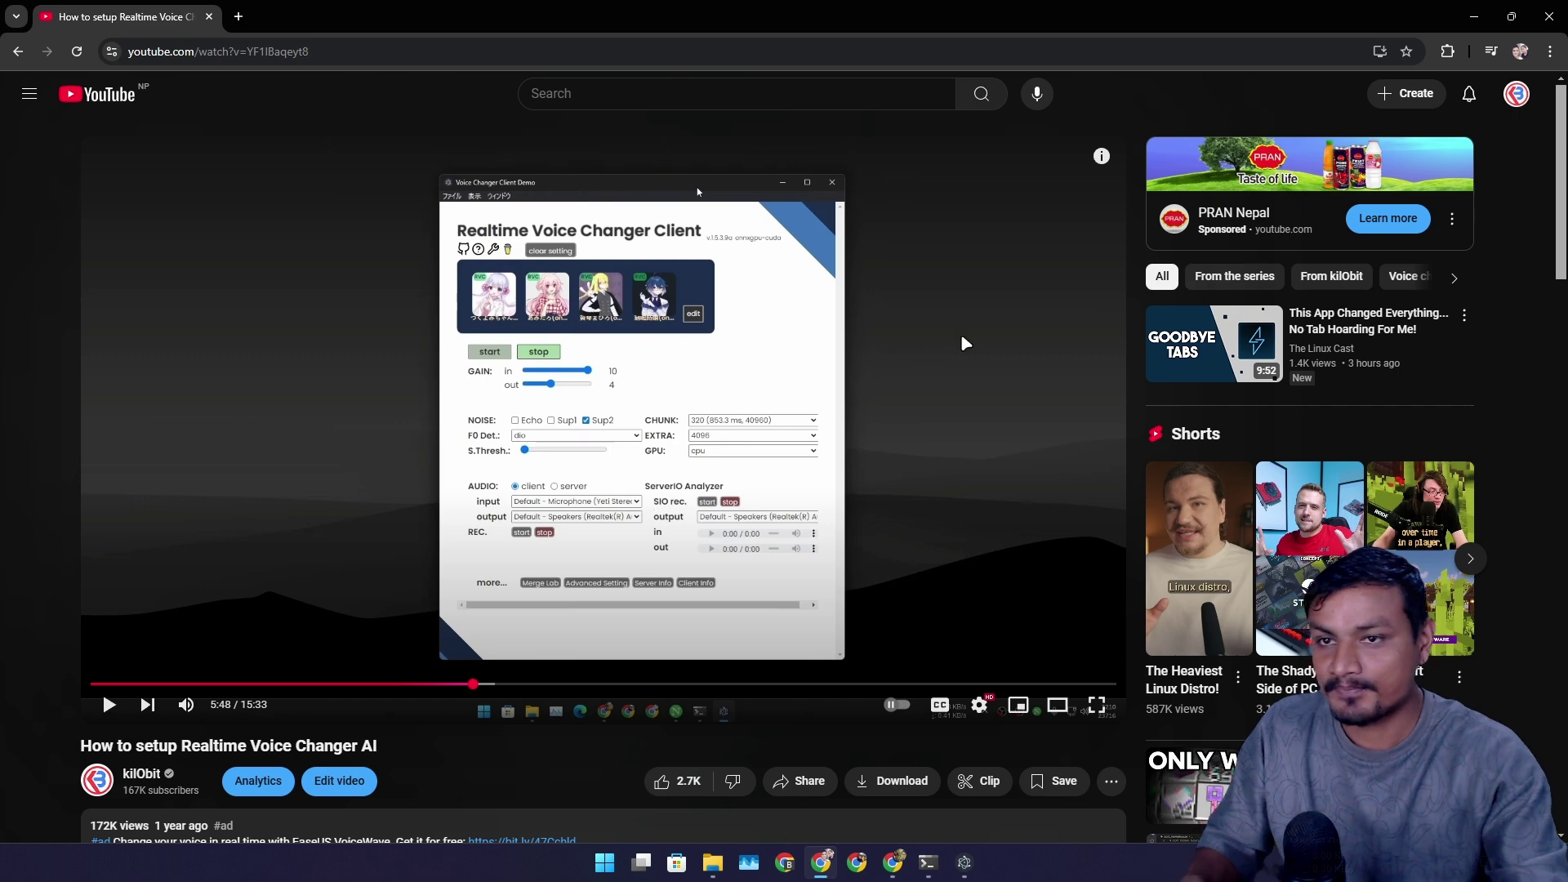
click(1474, 16)
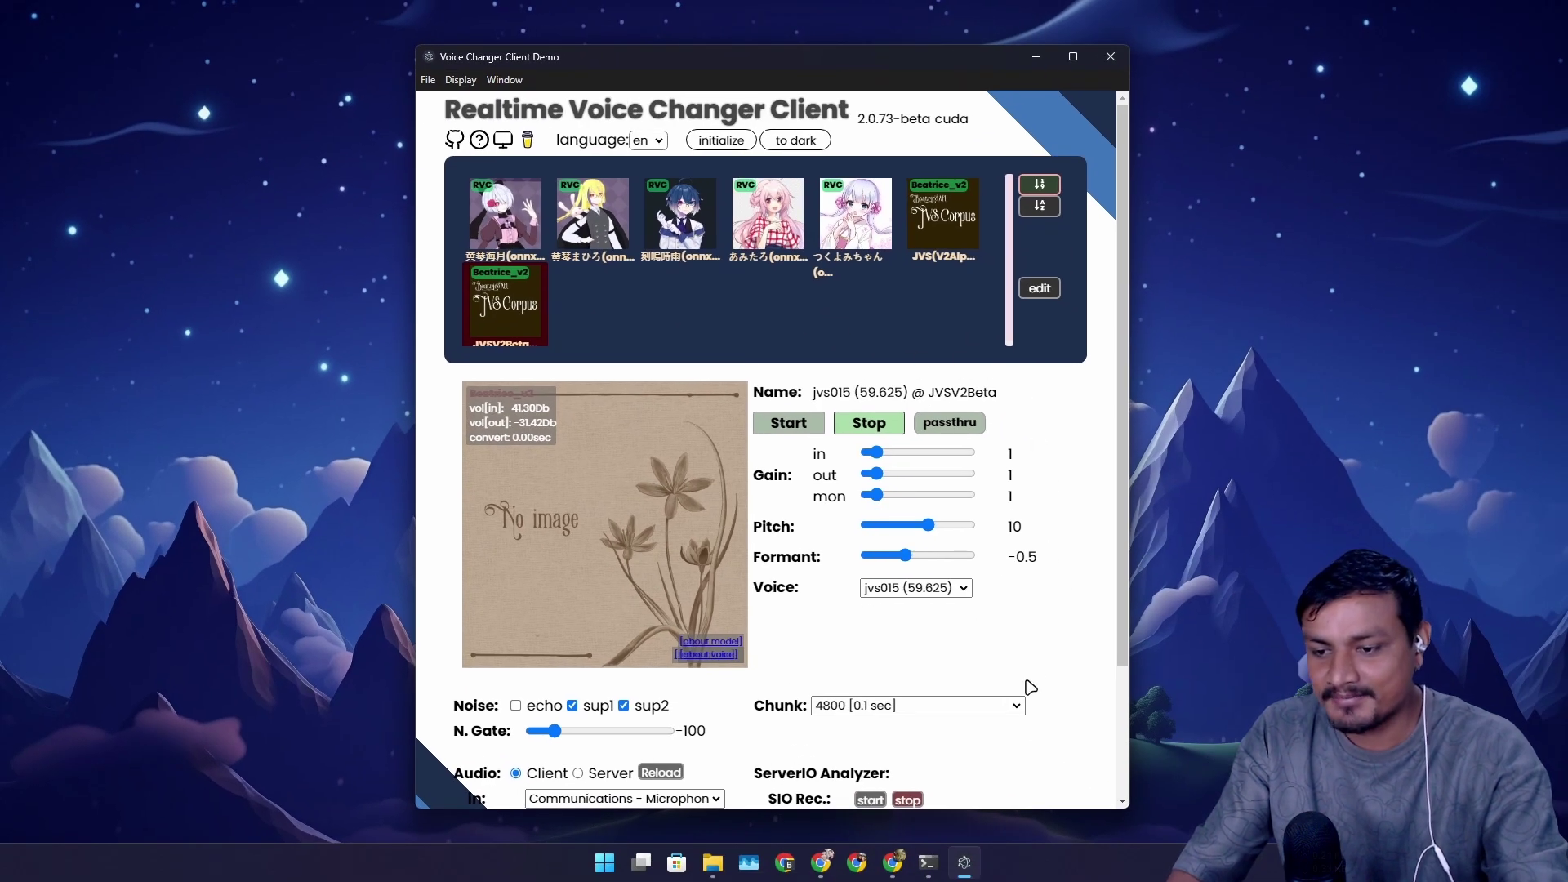
click(895, 872)
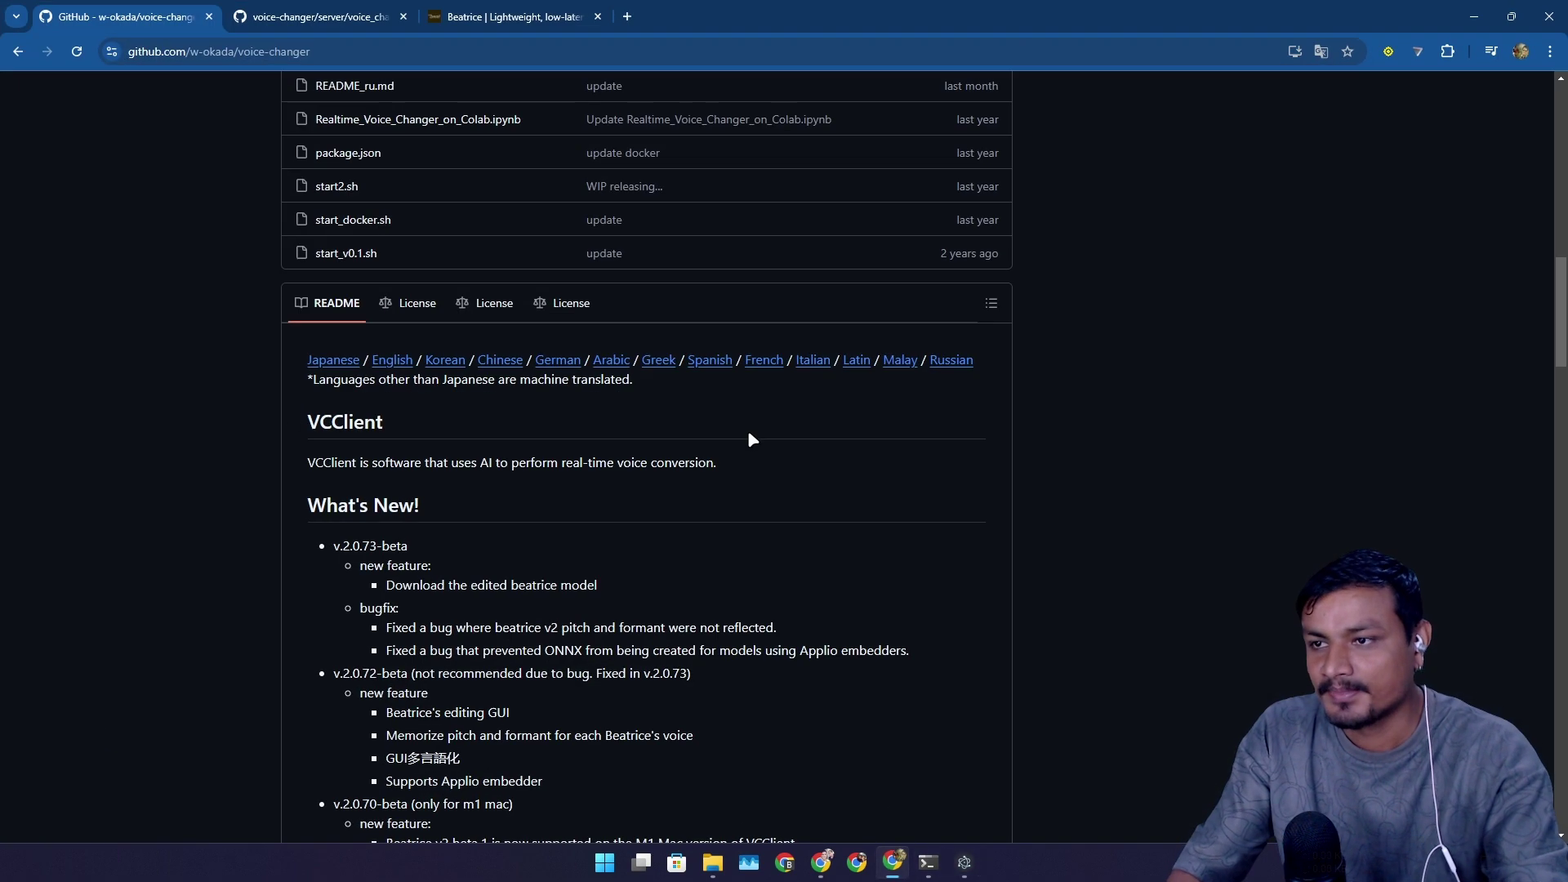
click(514, 16)
scroll(534, 310, up, 5)
scroll(534, 310, up, 3)
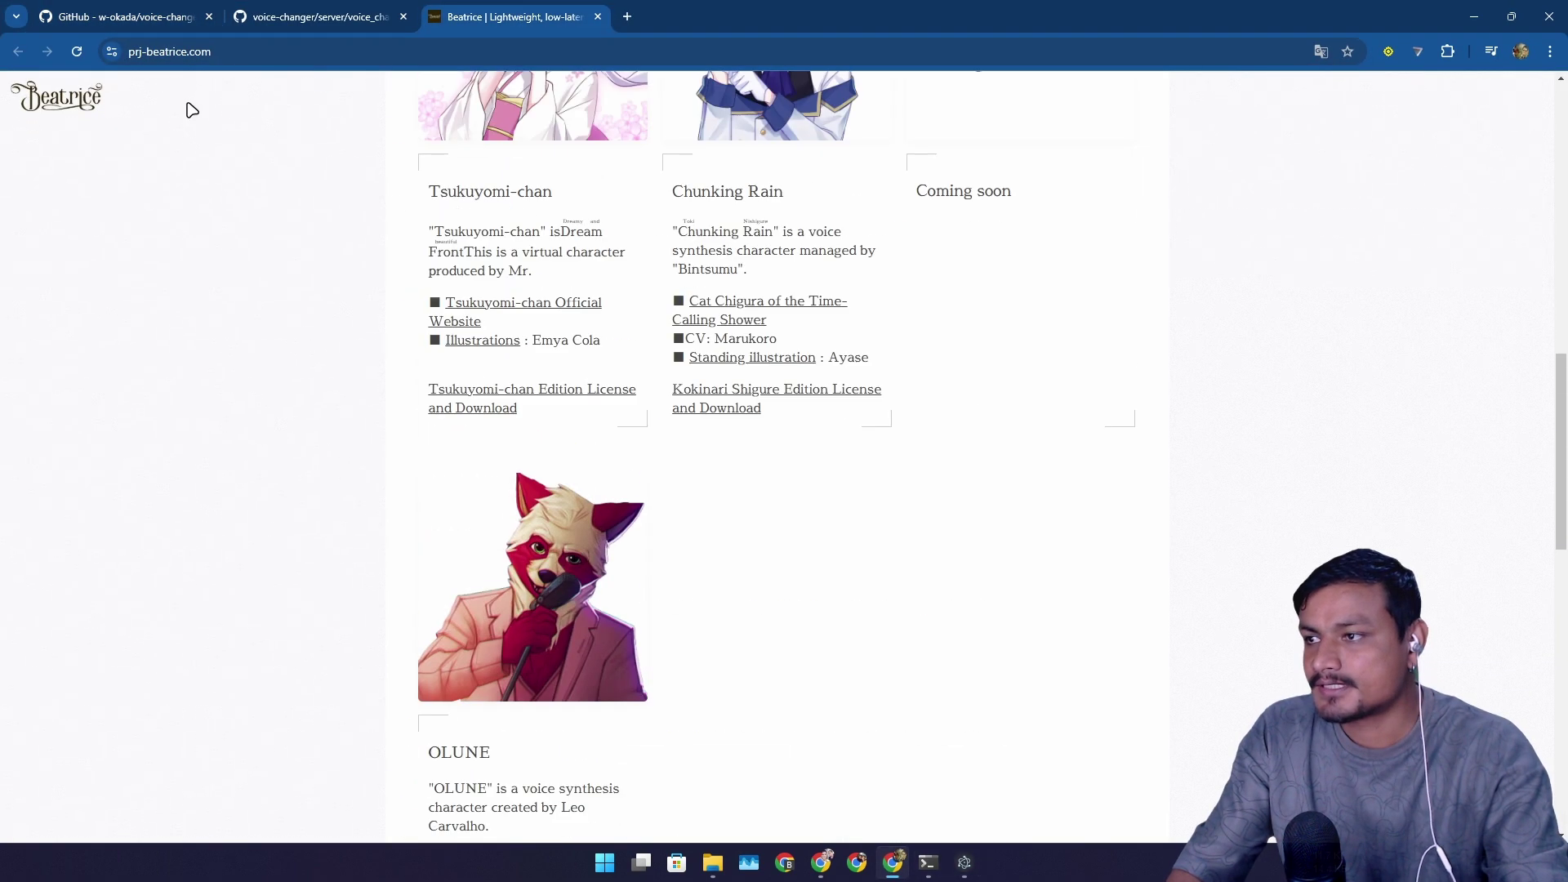
scroll(535, 355, up, 2)
scroll(534, 362, up, 5)
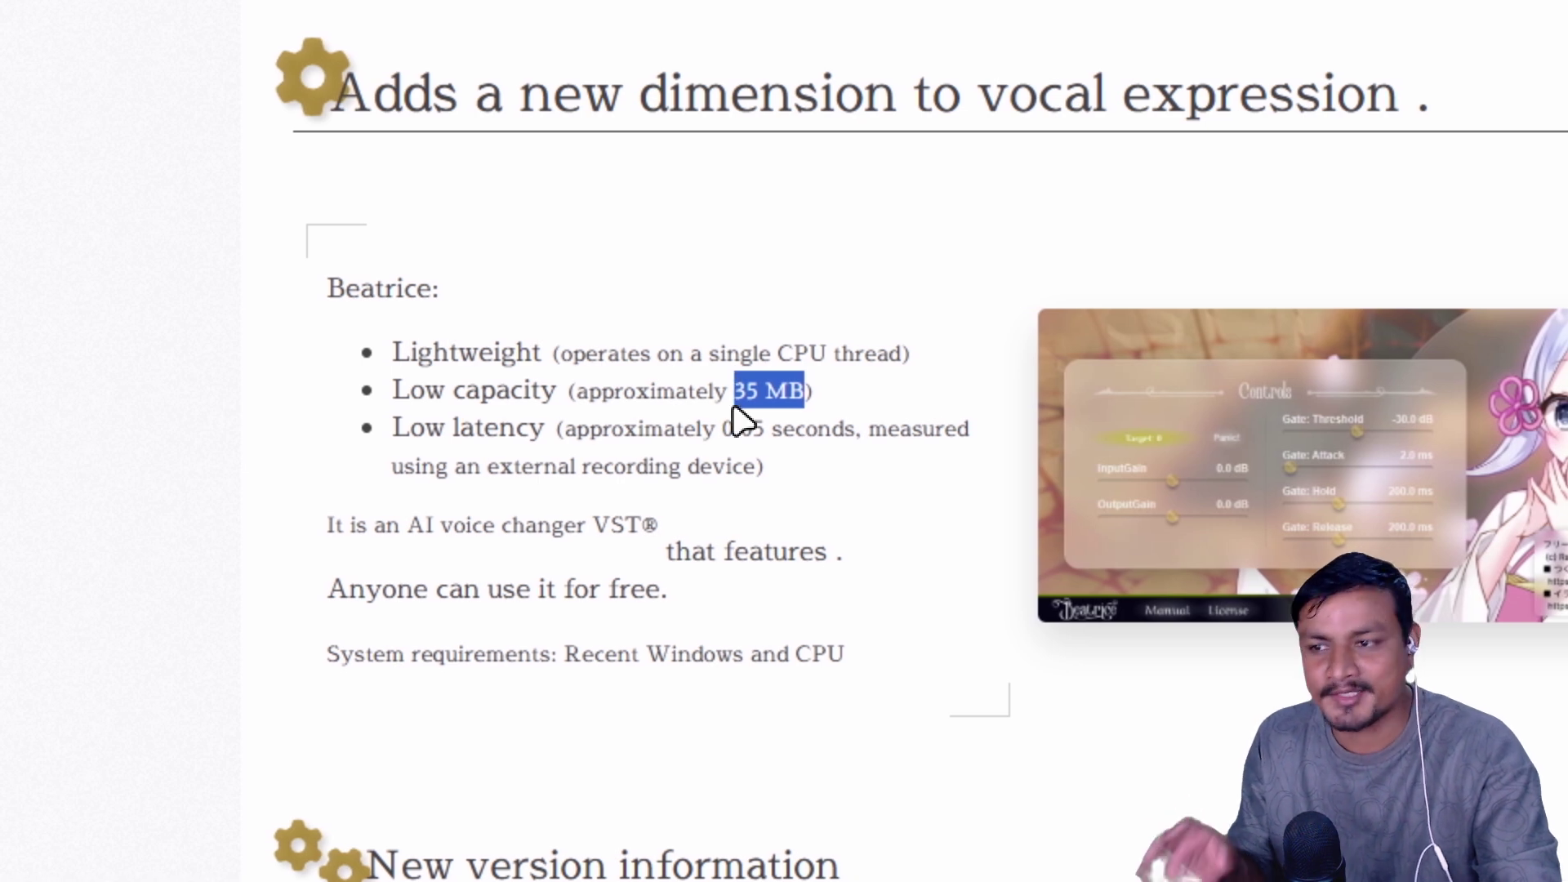
drag(724, 426, 762, 435)
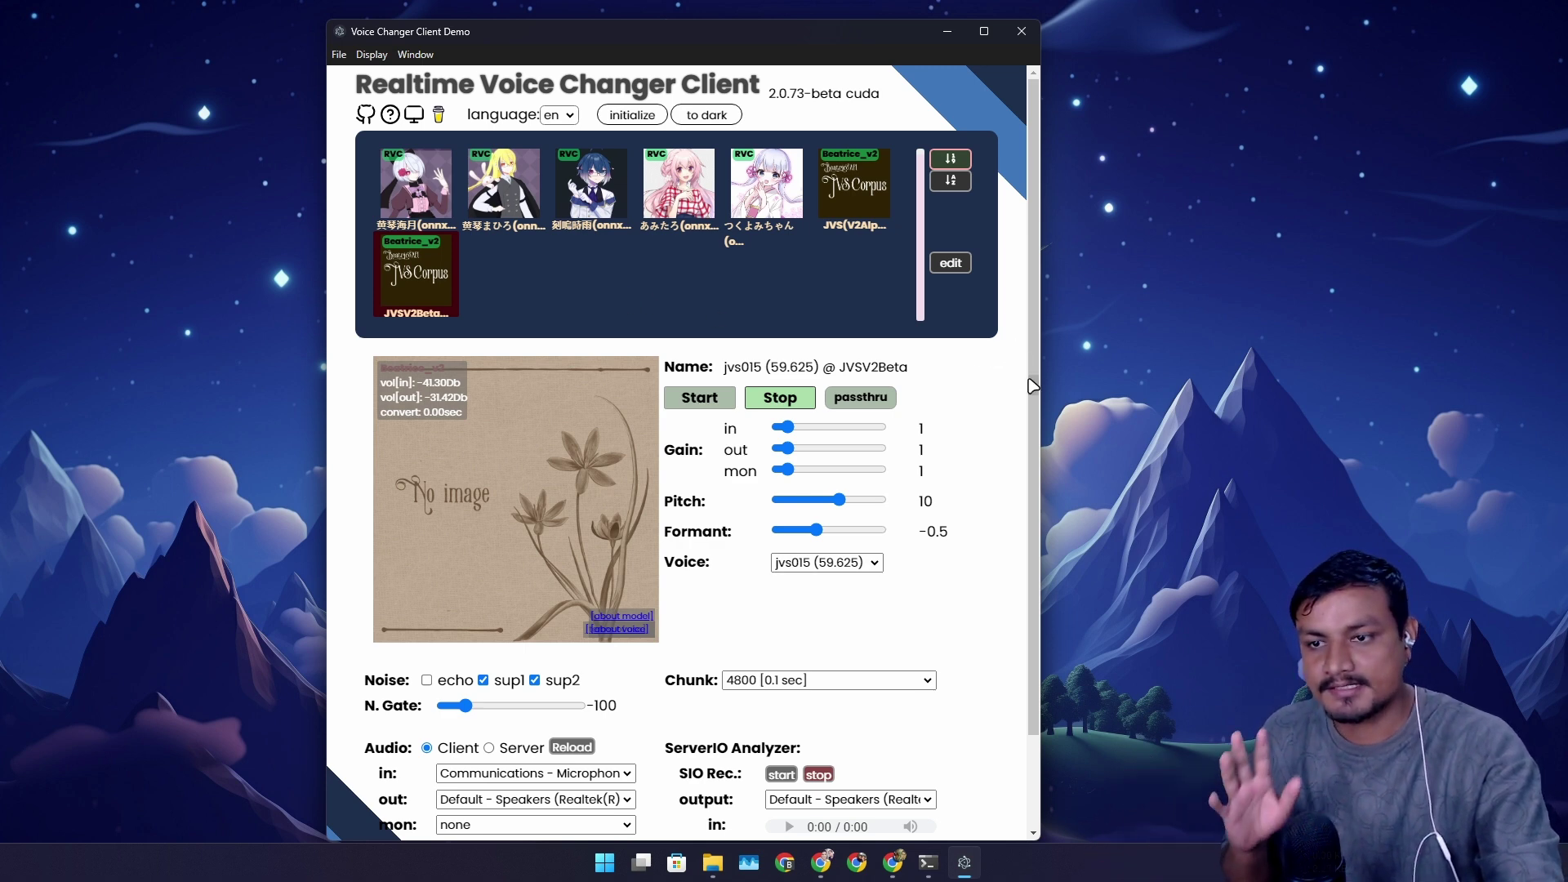
scroll(1032, 281, down, 2)
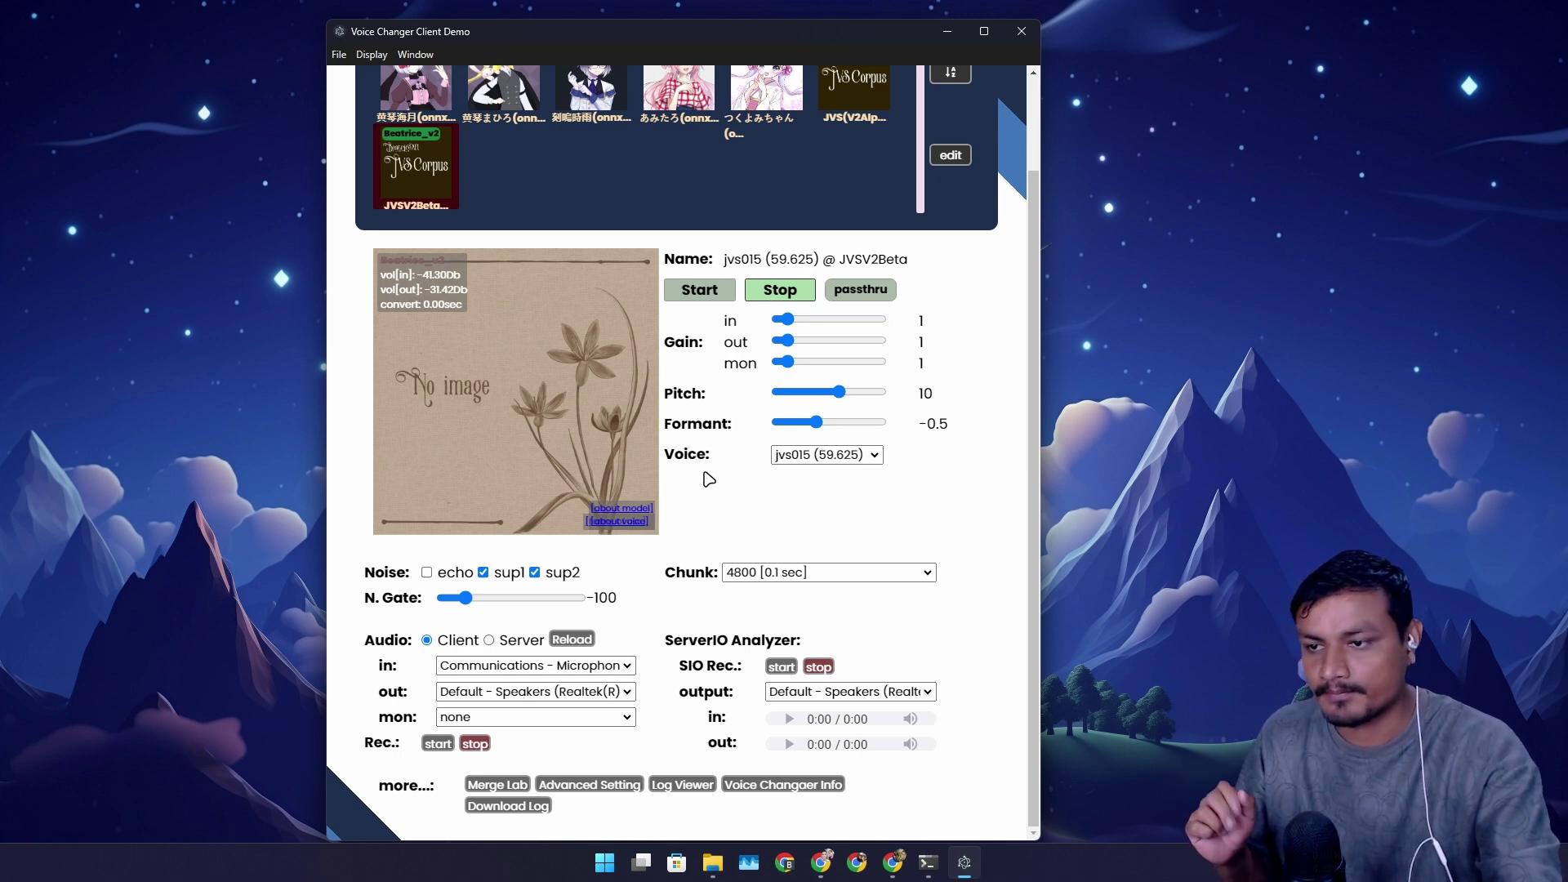
Step: Set the chunk size to 2400 [0.05 sec], leaving voice jvs015 and the microphone unchanged
click(830, 462)
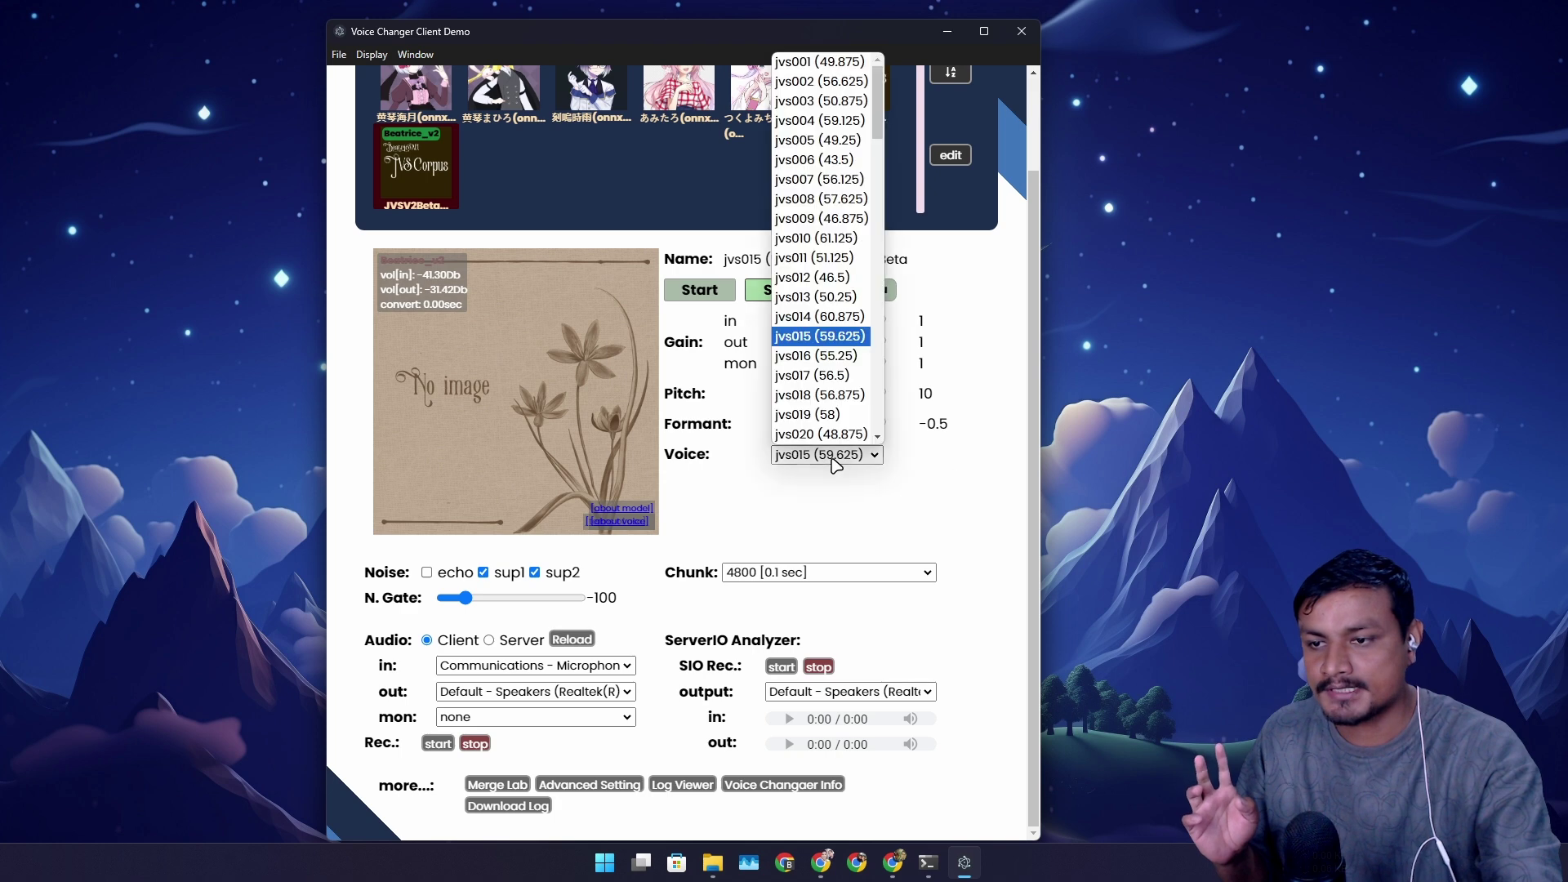
click(953, 475)
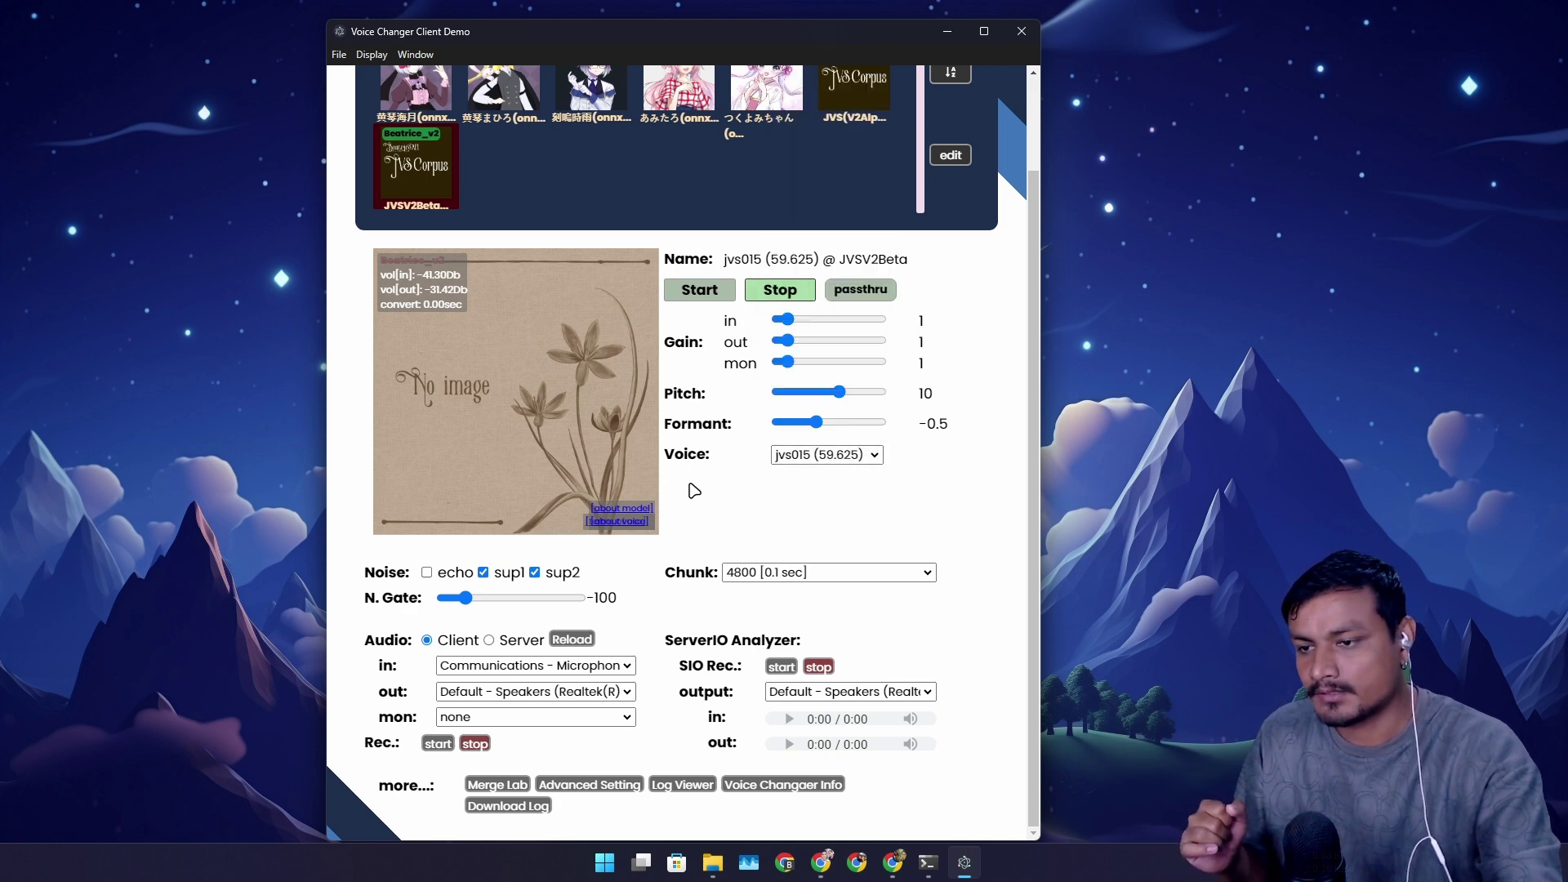
click(769, 578)
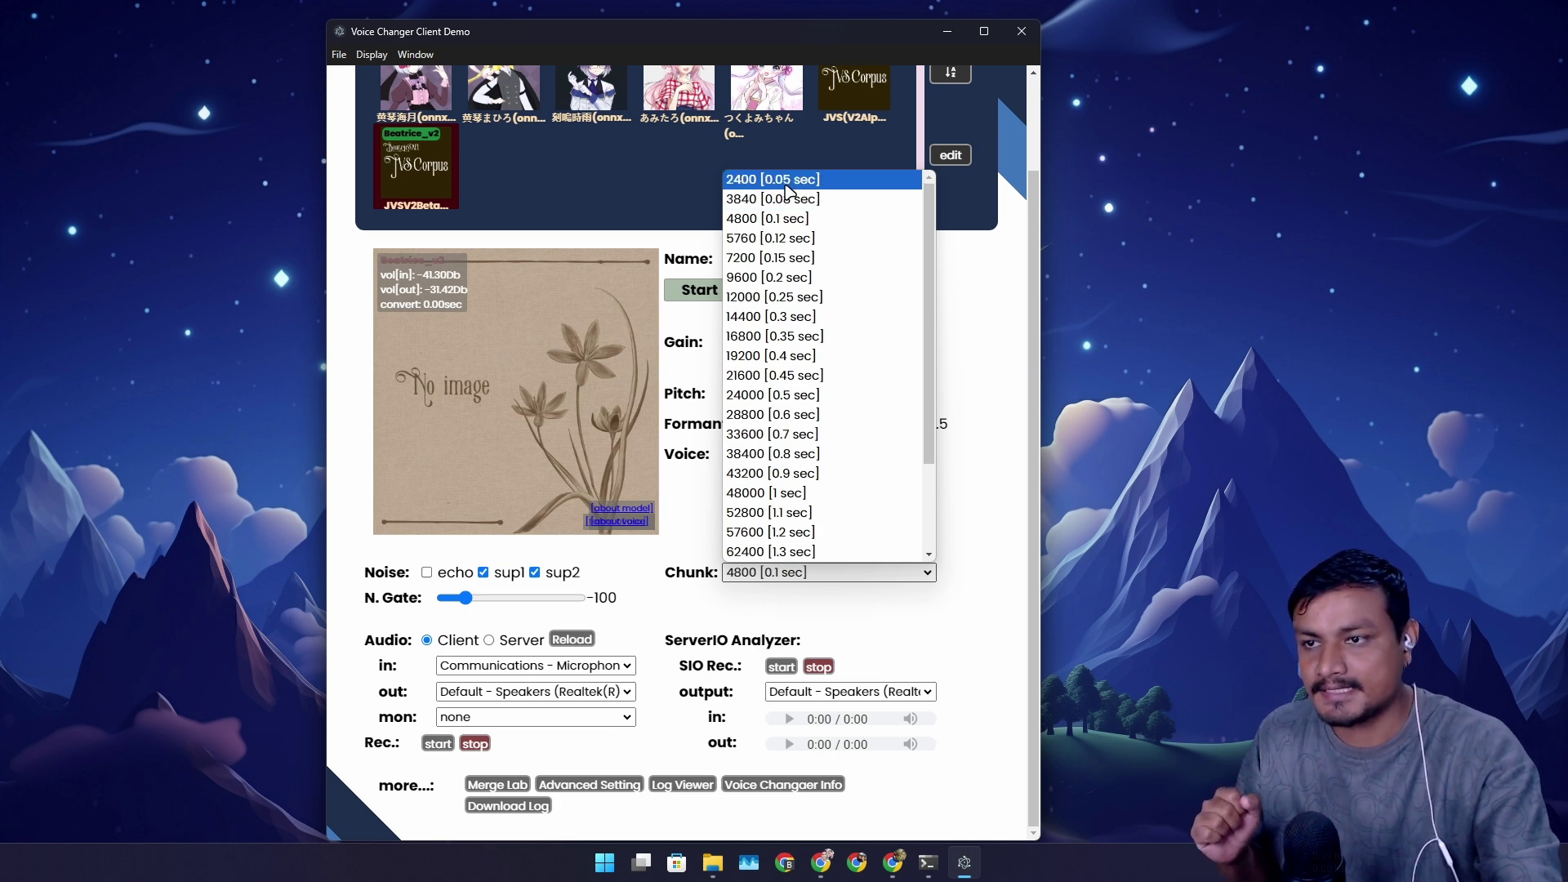
click(788, 185)
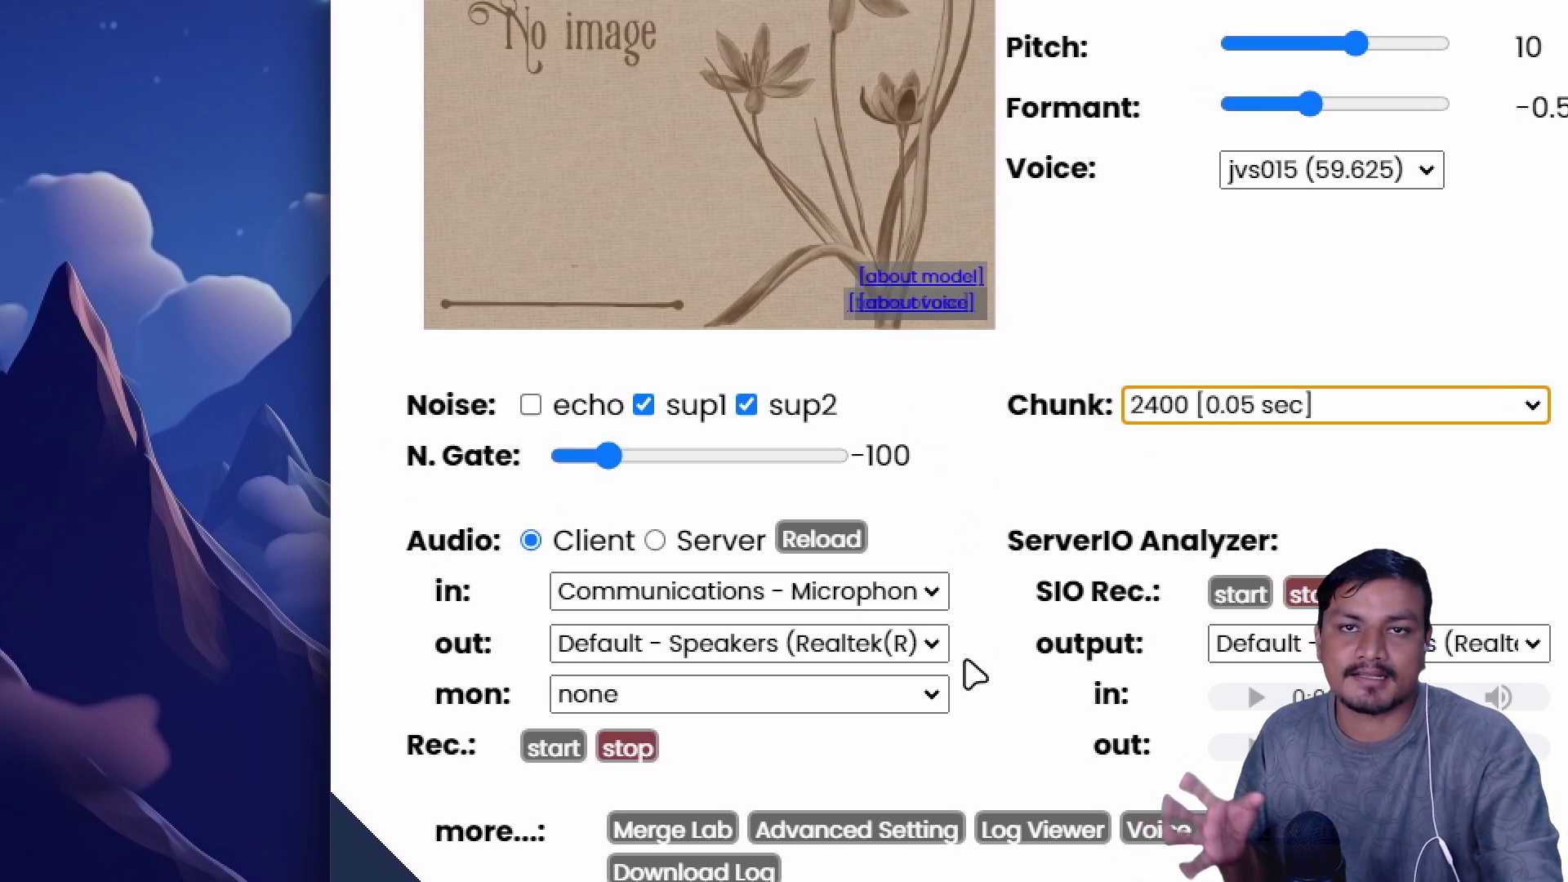
click(613, 592)
click(928, 566)
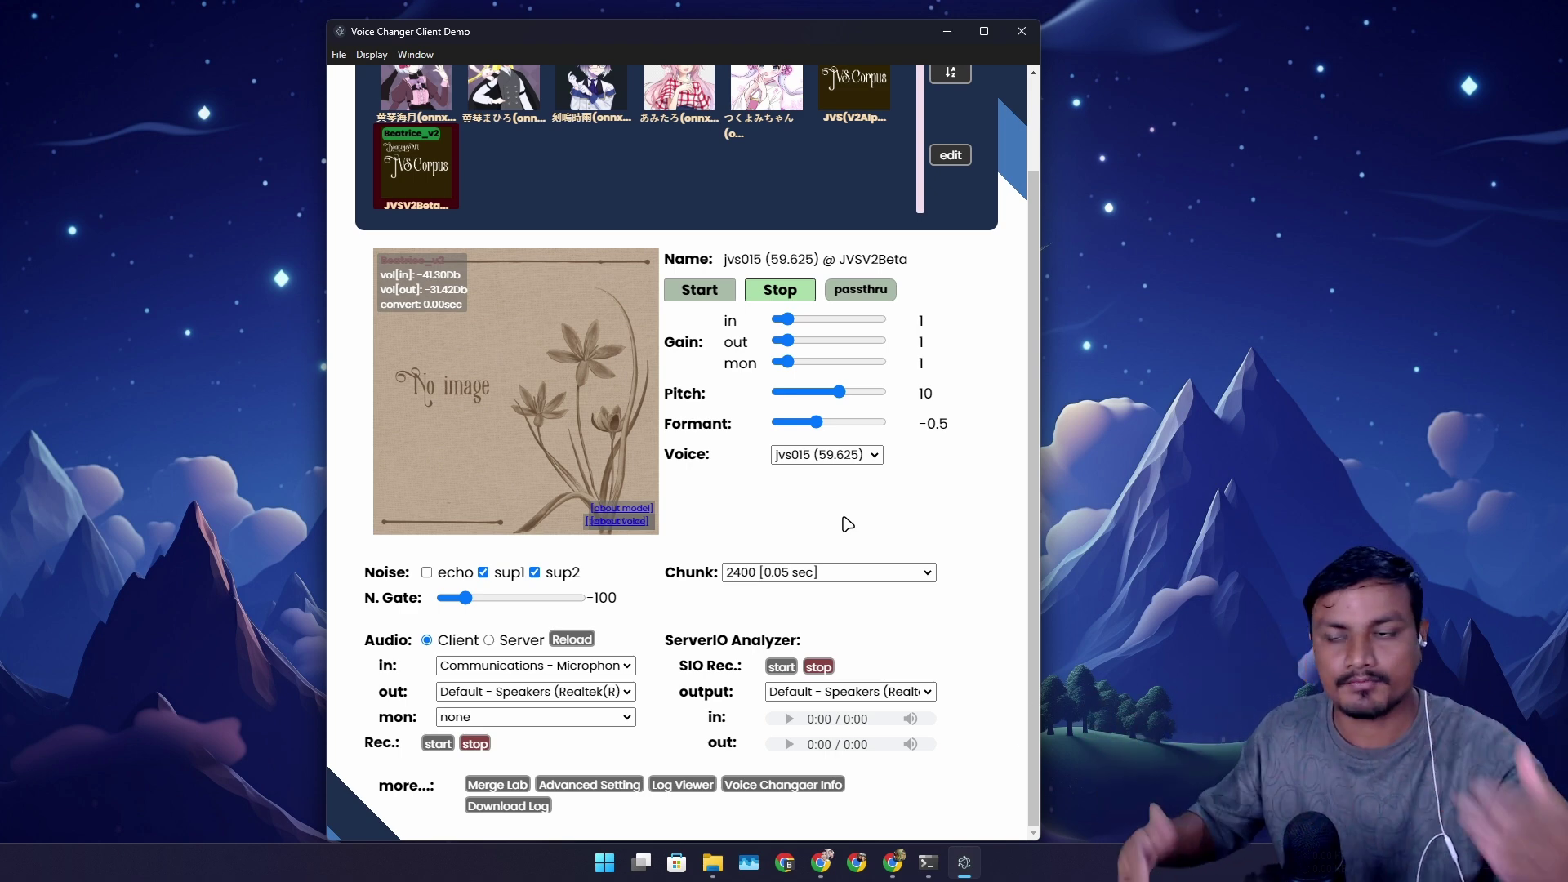
Step: Start live voice conversion and lower the pitch shift from 10 to 0
click(687, 295)
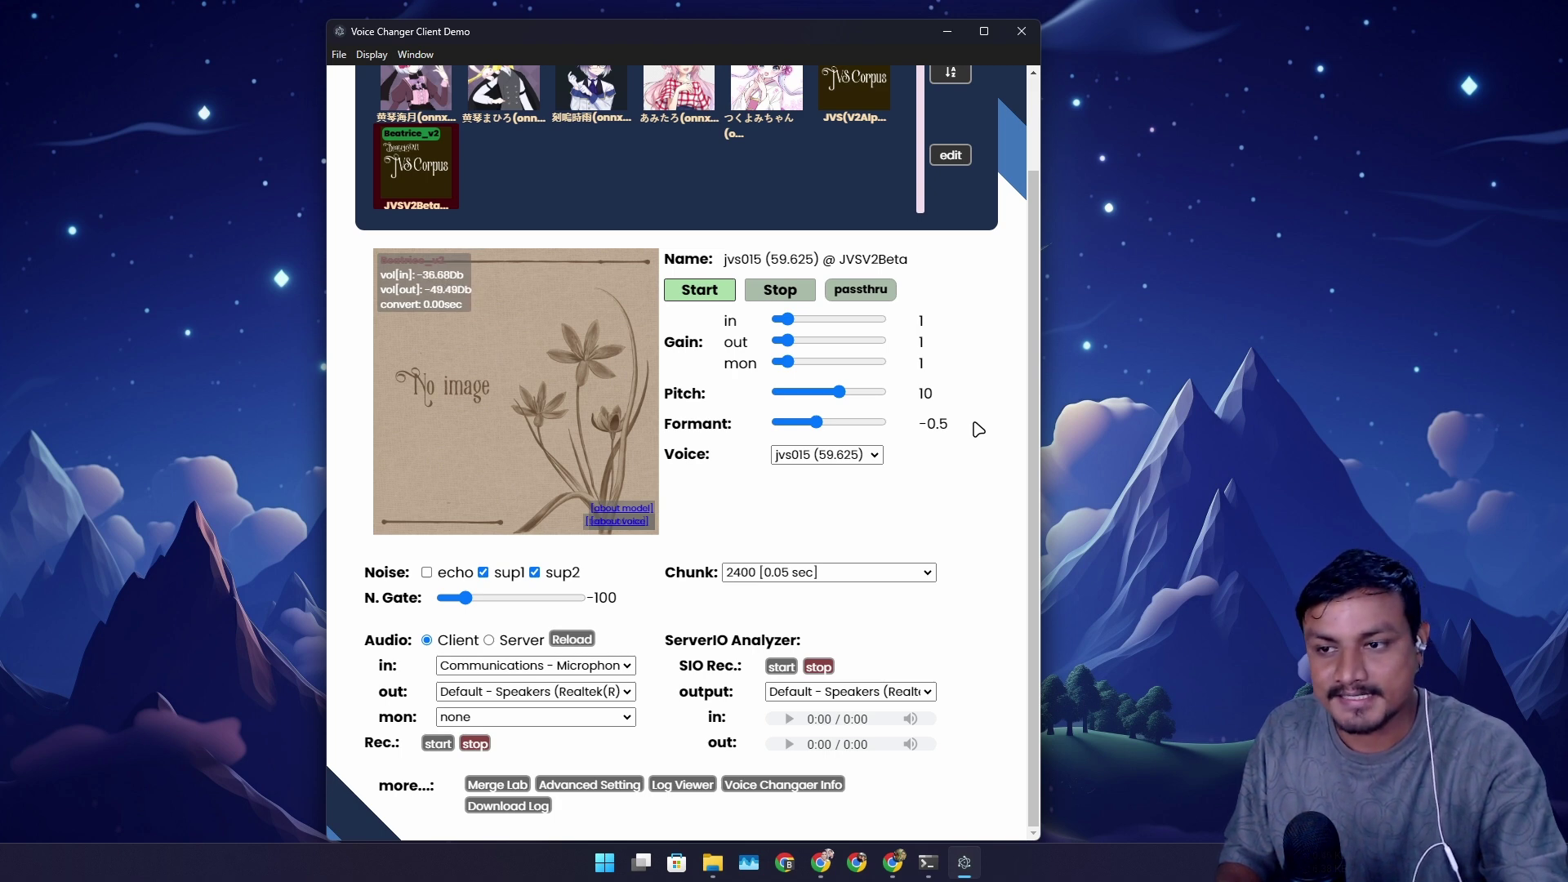
drag(840, 398, 831, 396)
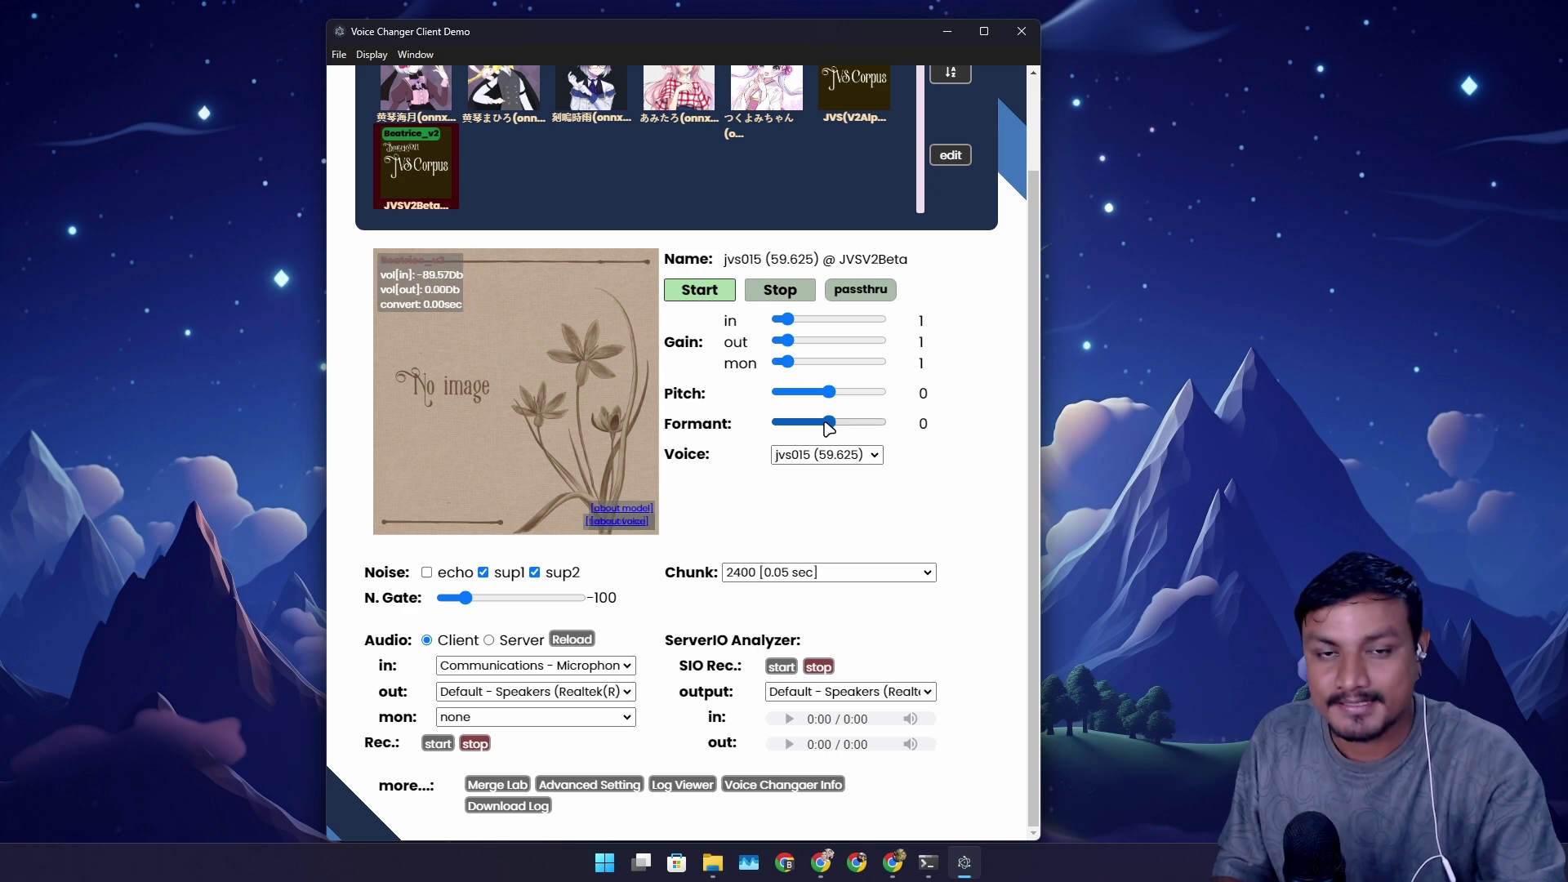
Step: Try formant 2 and -2, reset it to 0, and open the speaker voice list
drag(830, 424, 884, 424)
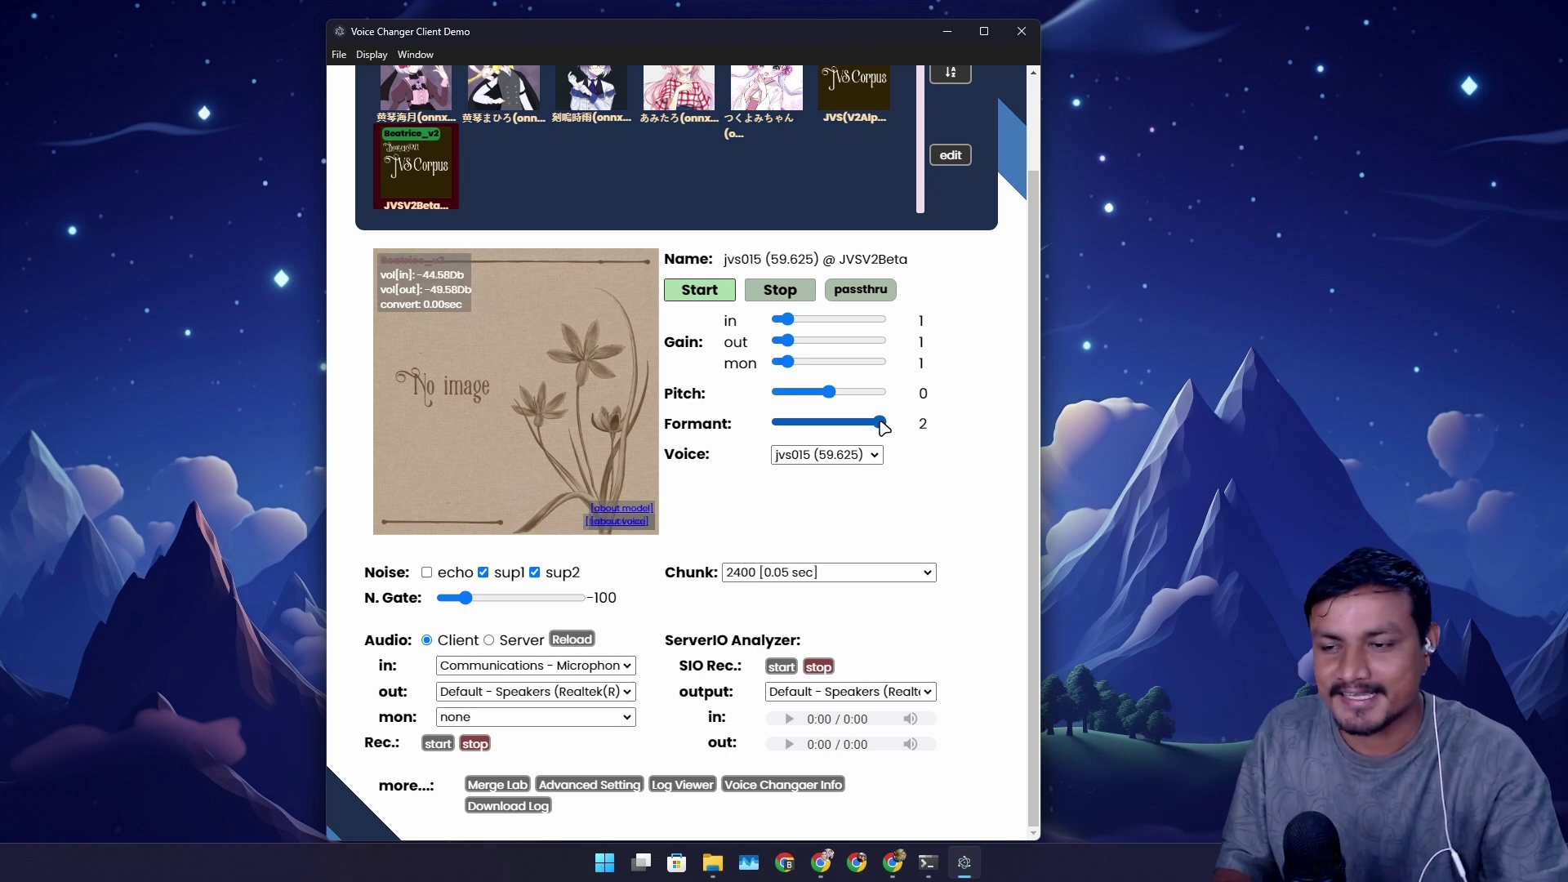
drag(883, 424, 774, 425)
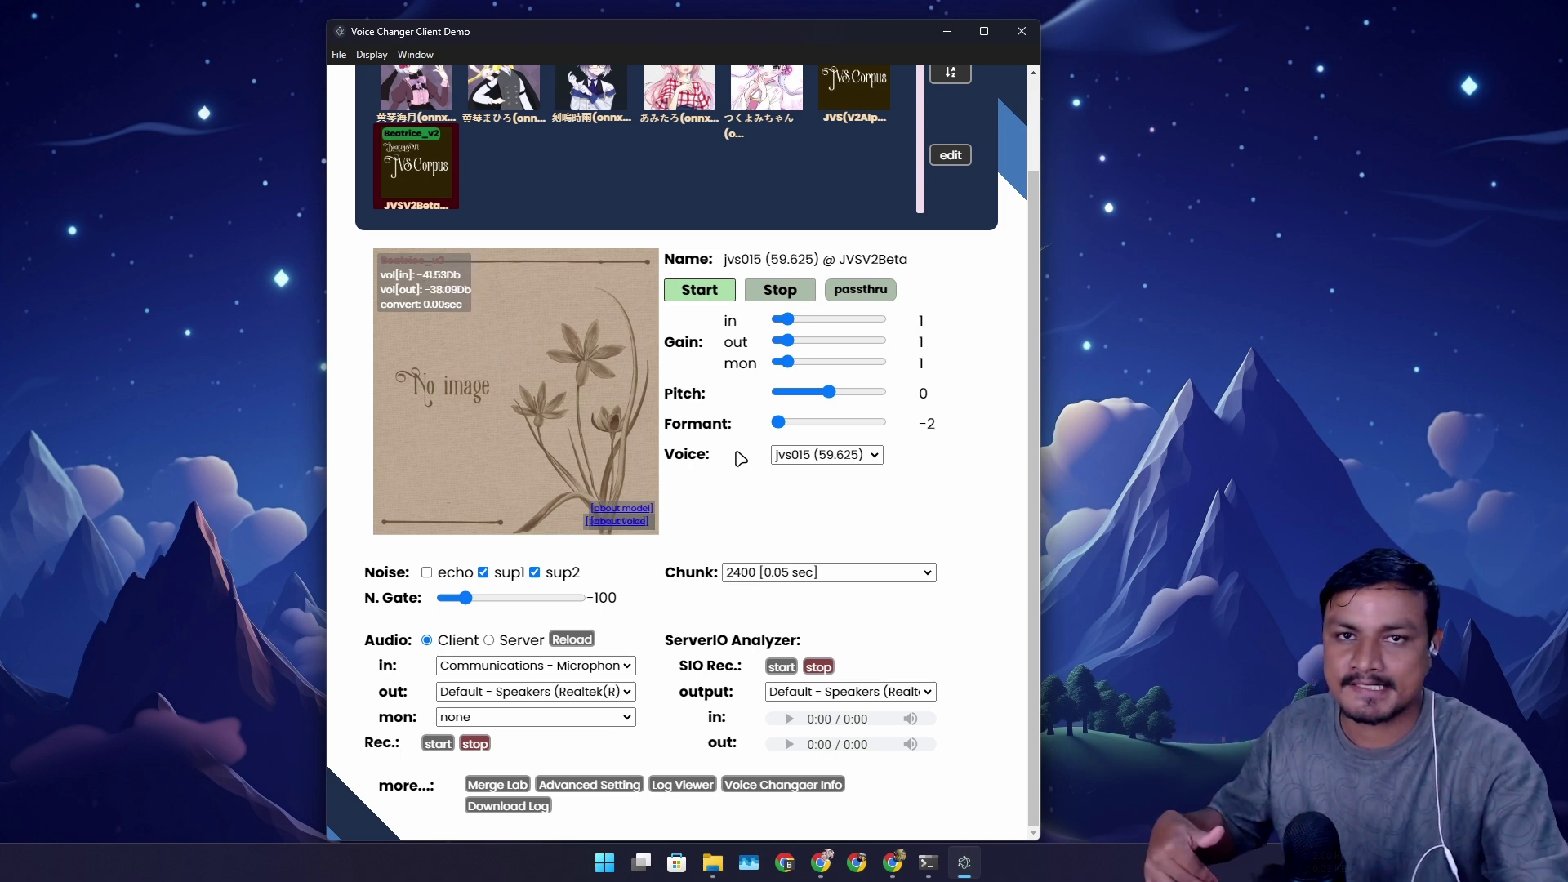
drag(779, 423, 830, 422)
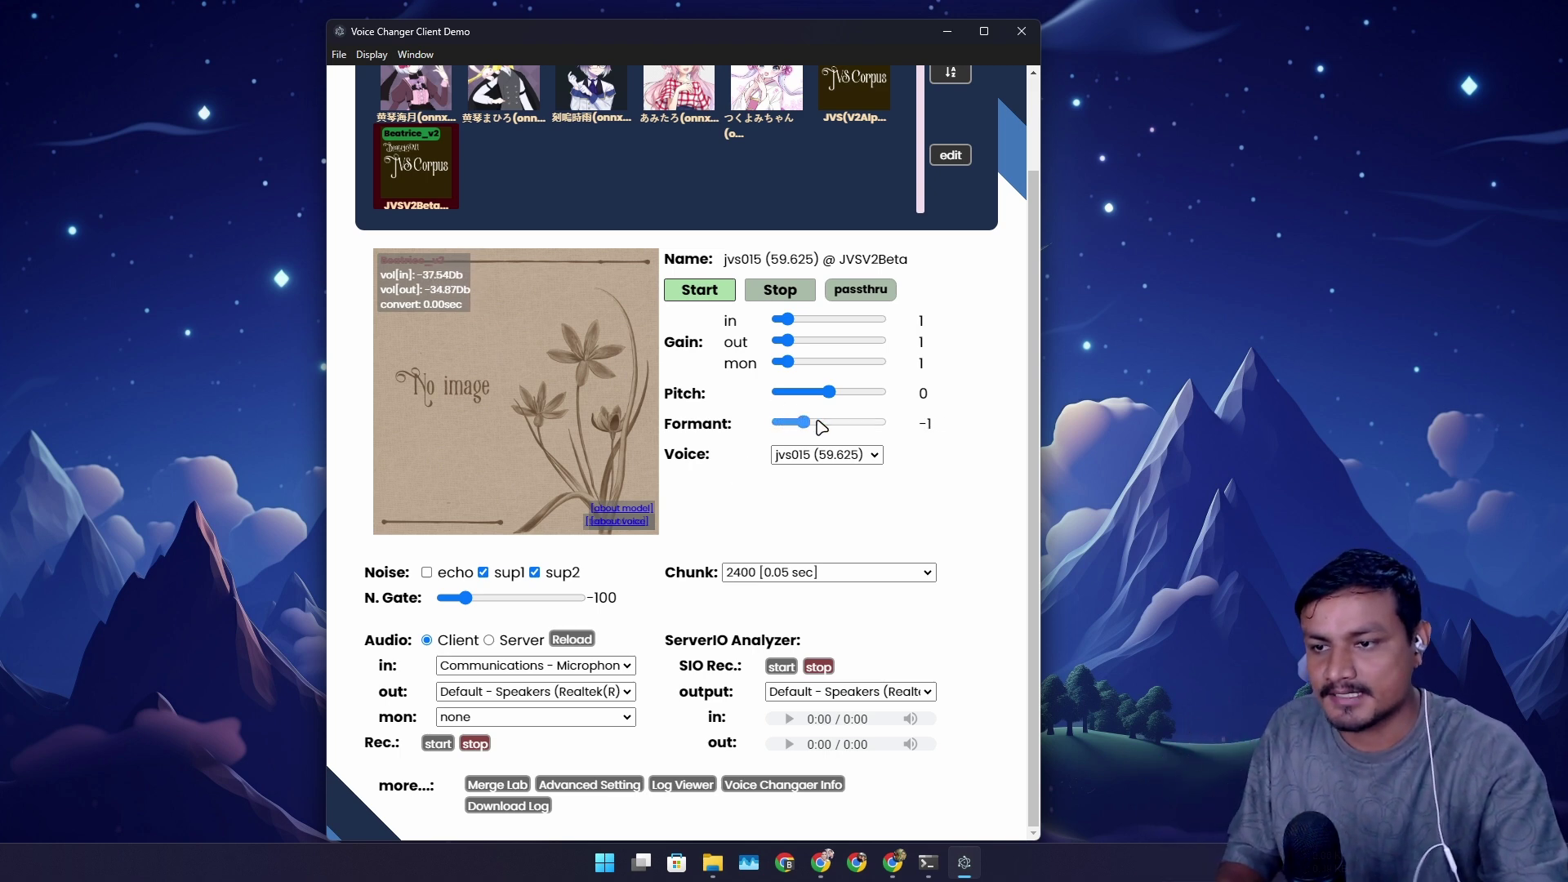
click(827, 455)
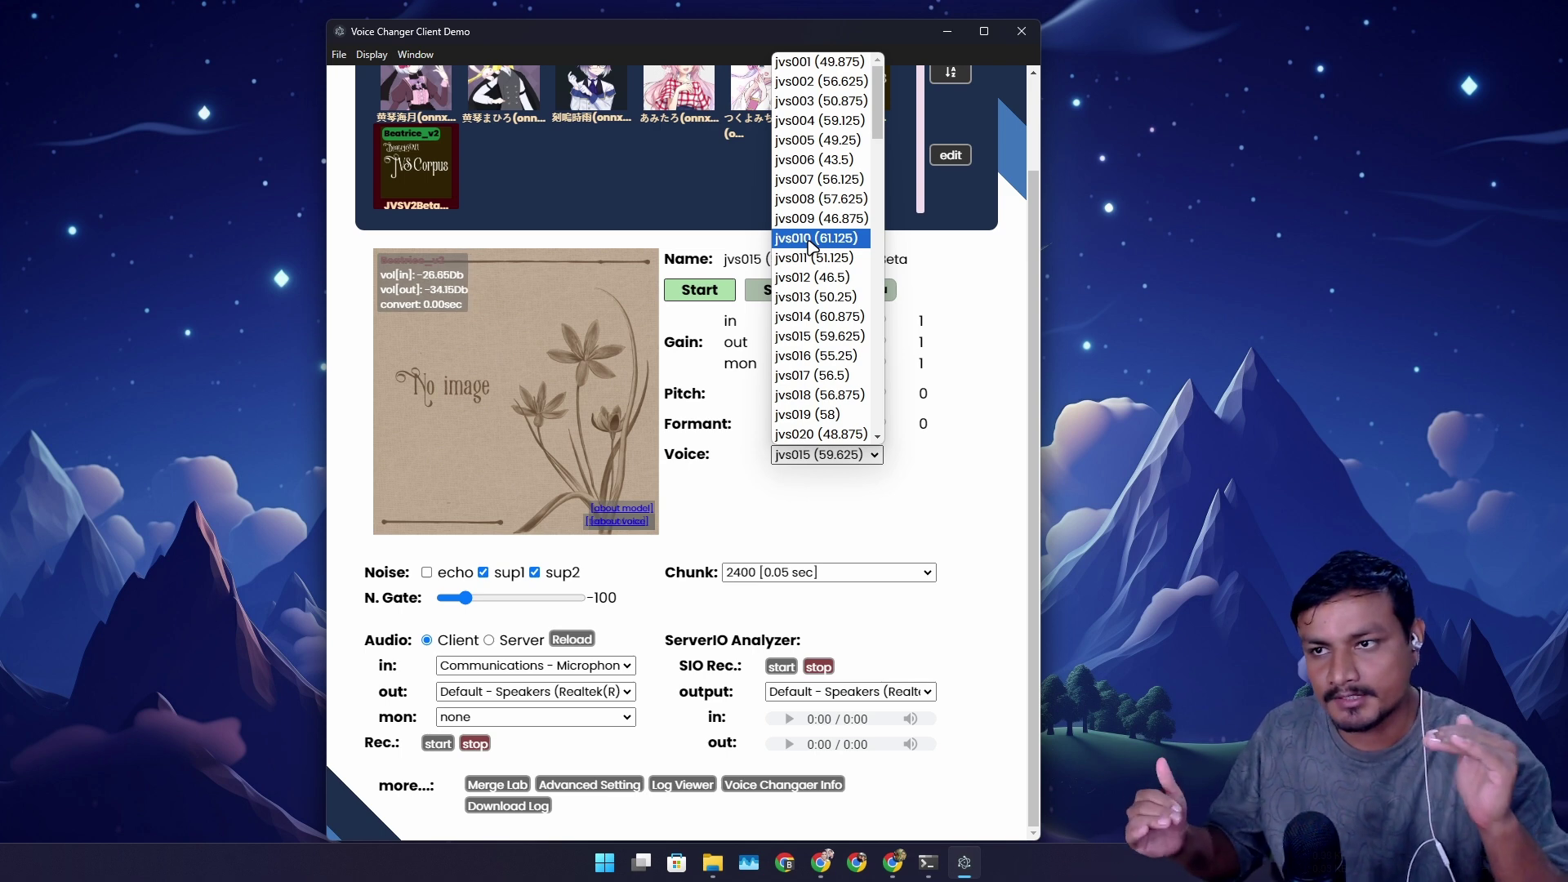
Step: Switch through voices jvs001, jvs002 and jvs100, then raise the pitch
click(957, 453)
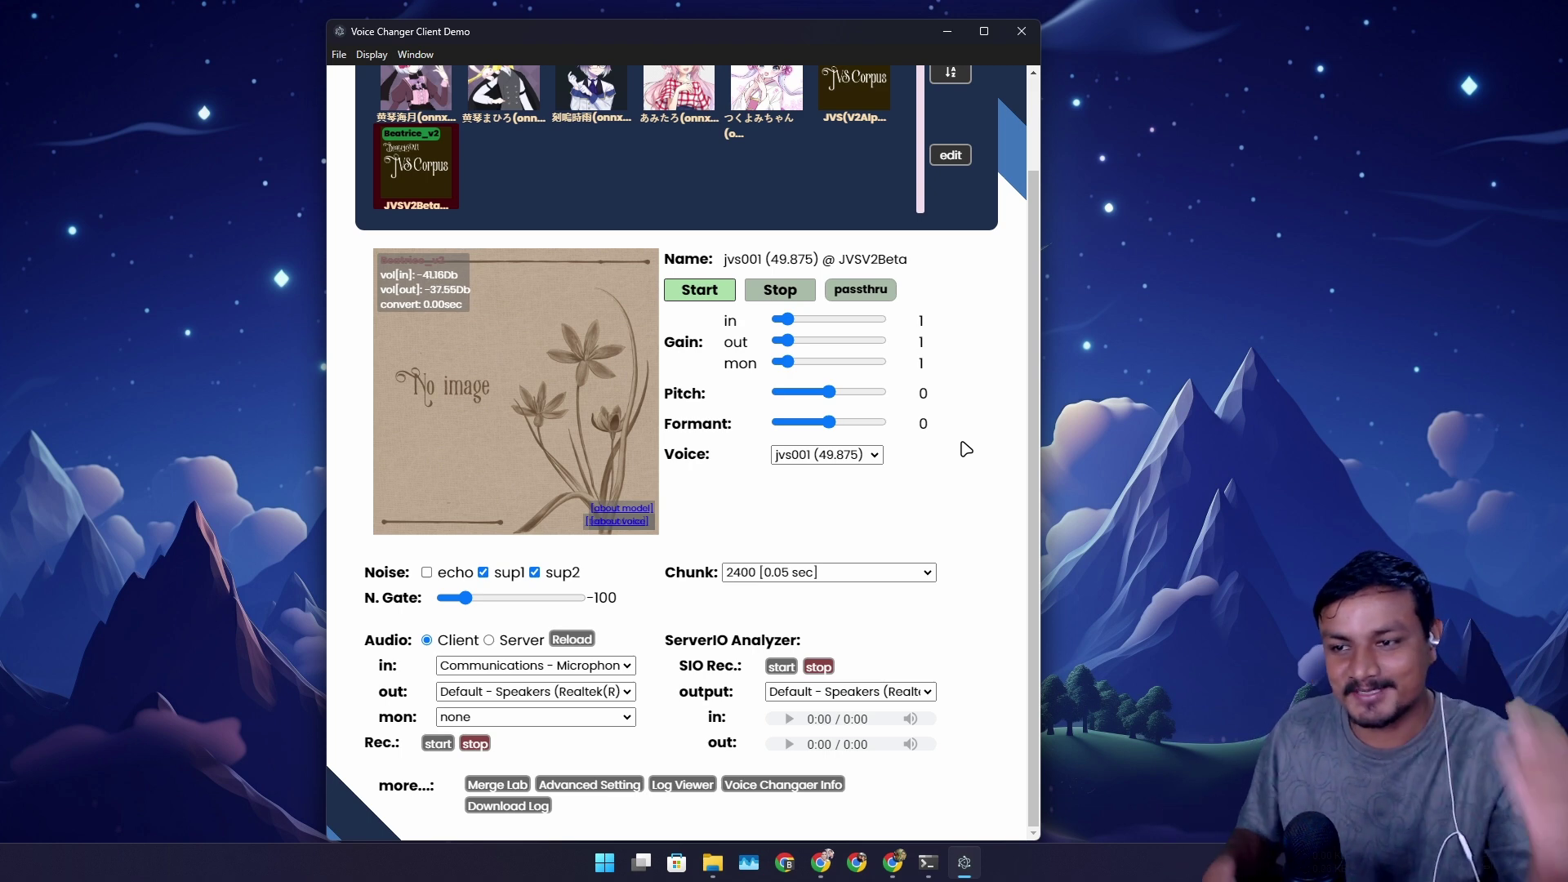
click(826, 454)
click(837, 82)
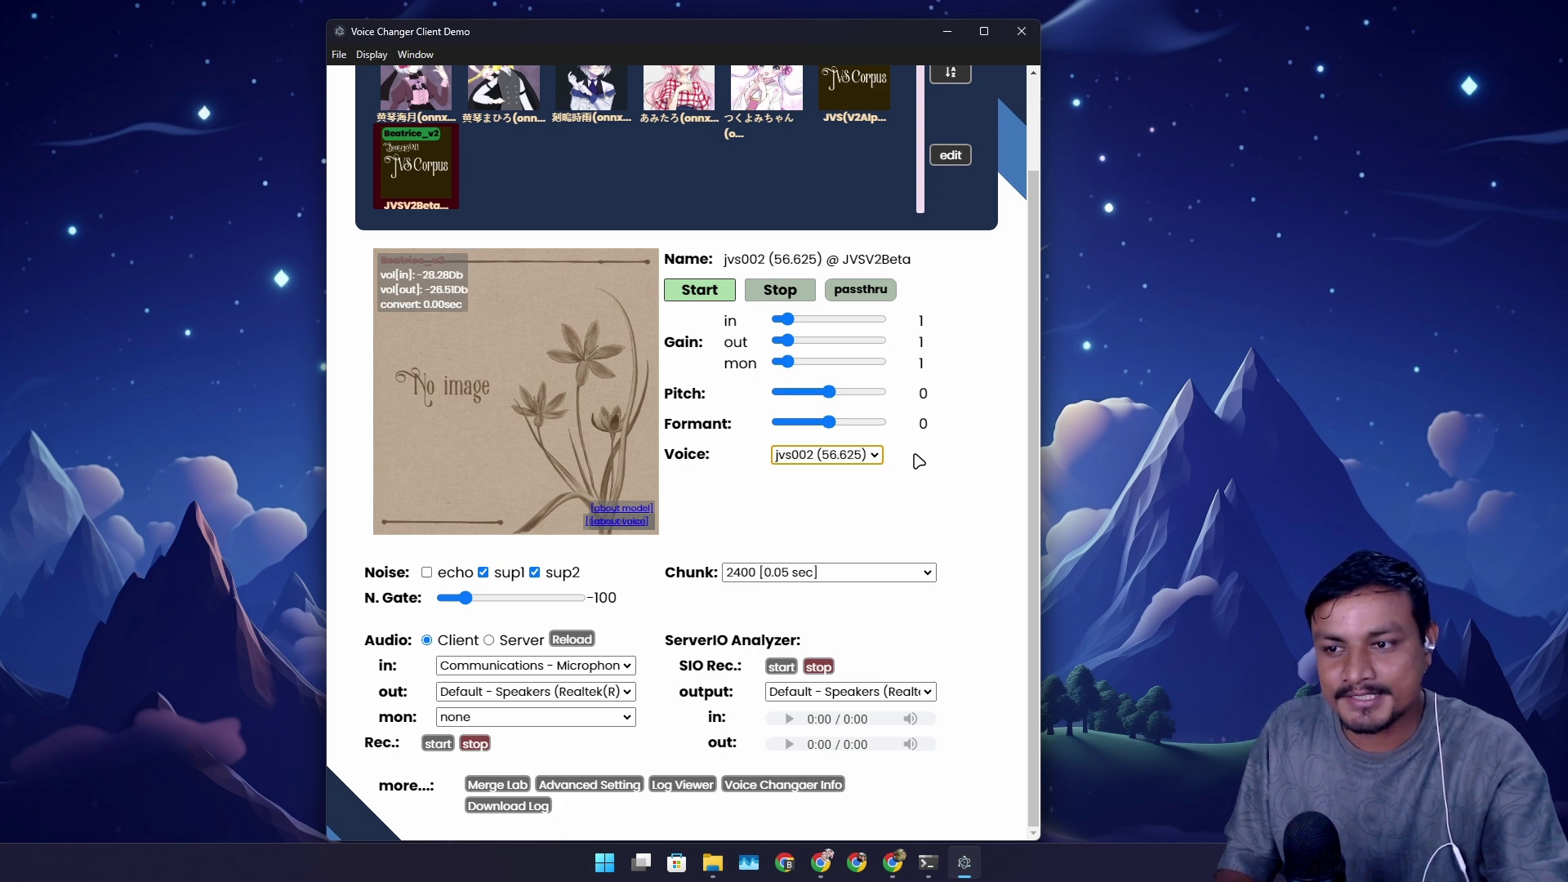
click(833, 454)
scroll(838, 417, down, 10)
scroll(839, 416, down, 10)
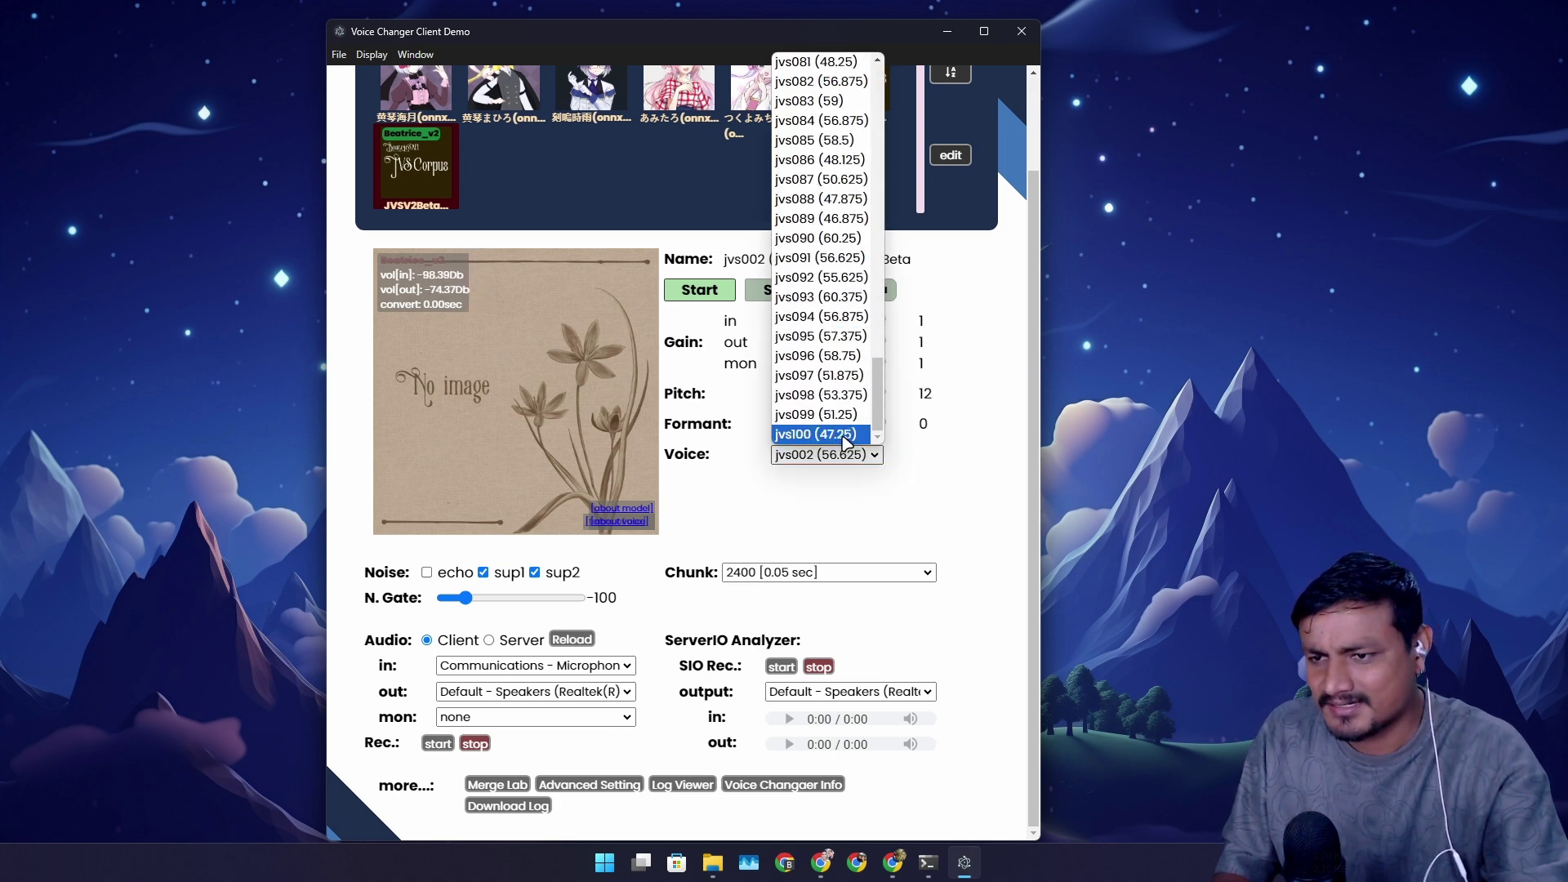
click(845, 436)
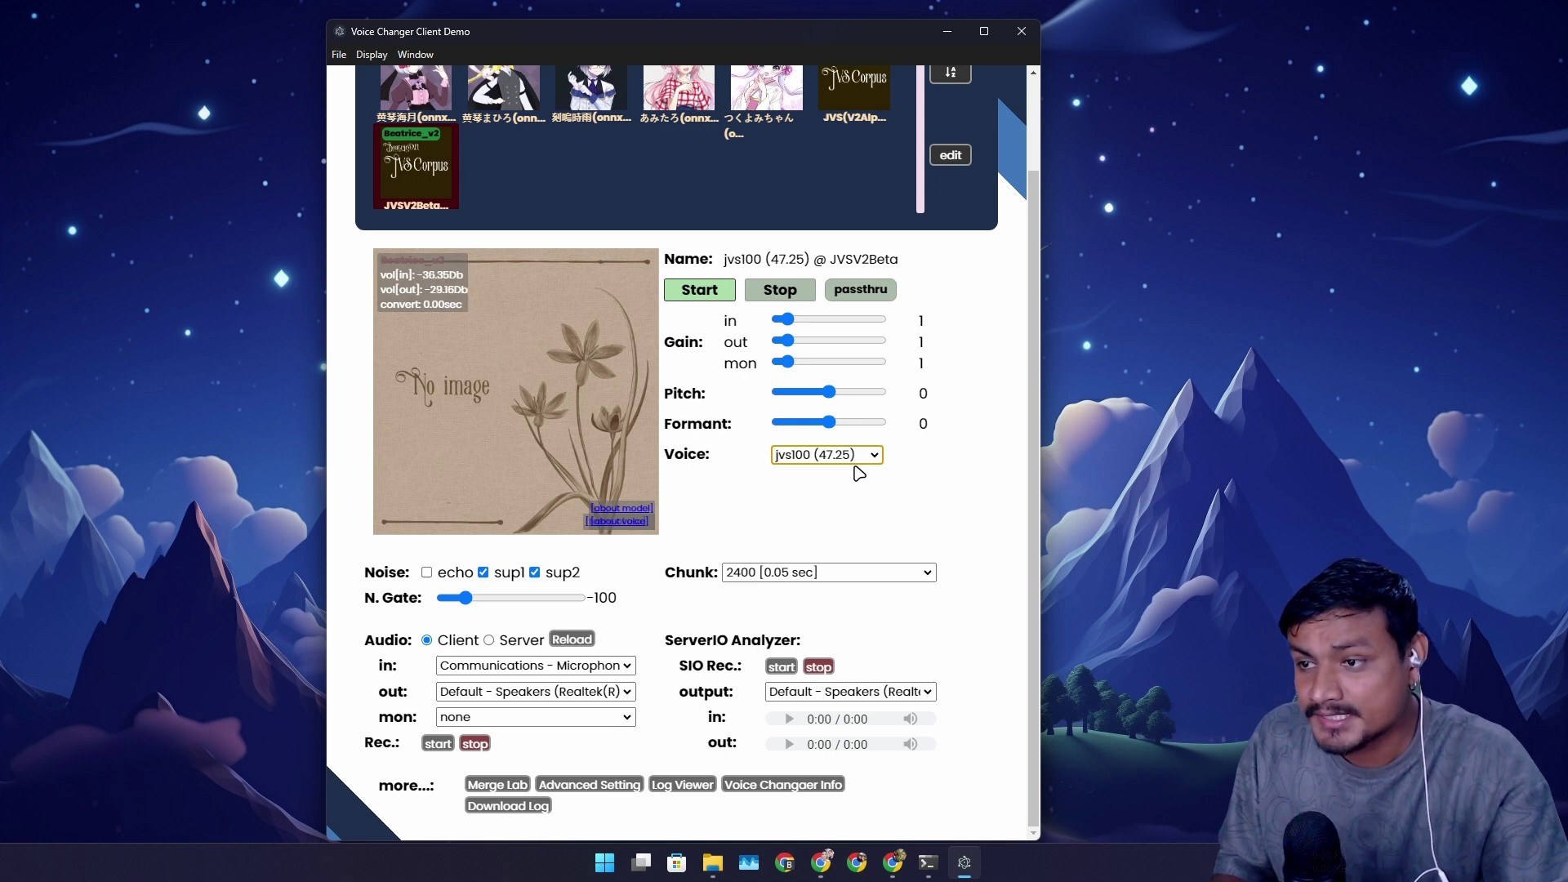
click(841, 393)
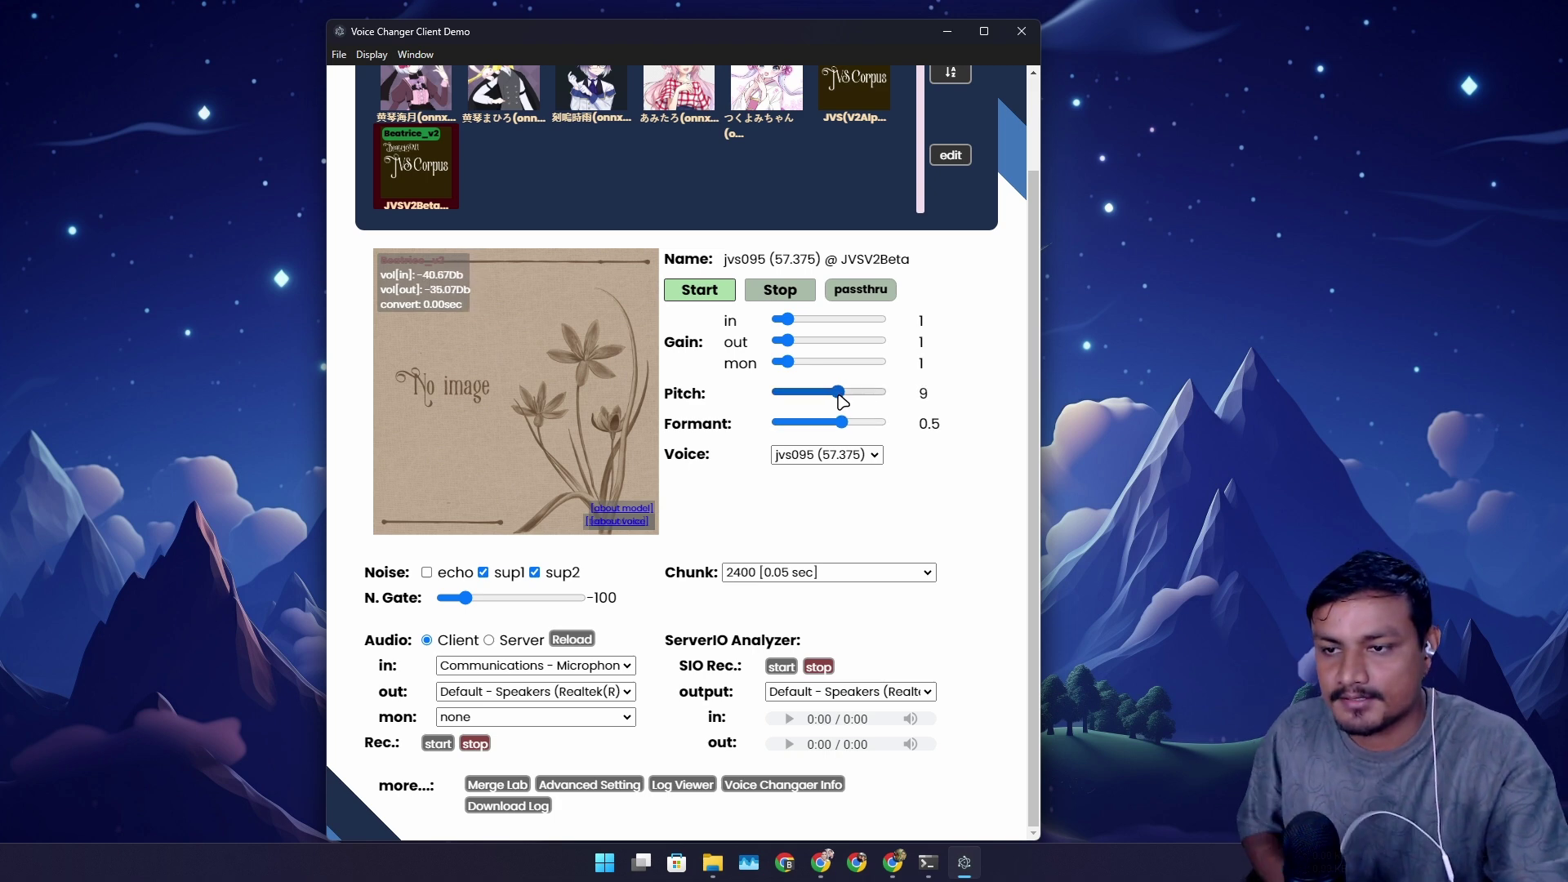
Step: Open Task Manager, stop live conversion, and arrange Task Manager beside the voice changer
click(747, 862)
click(779, 290)
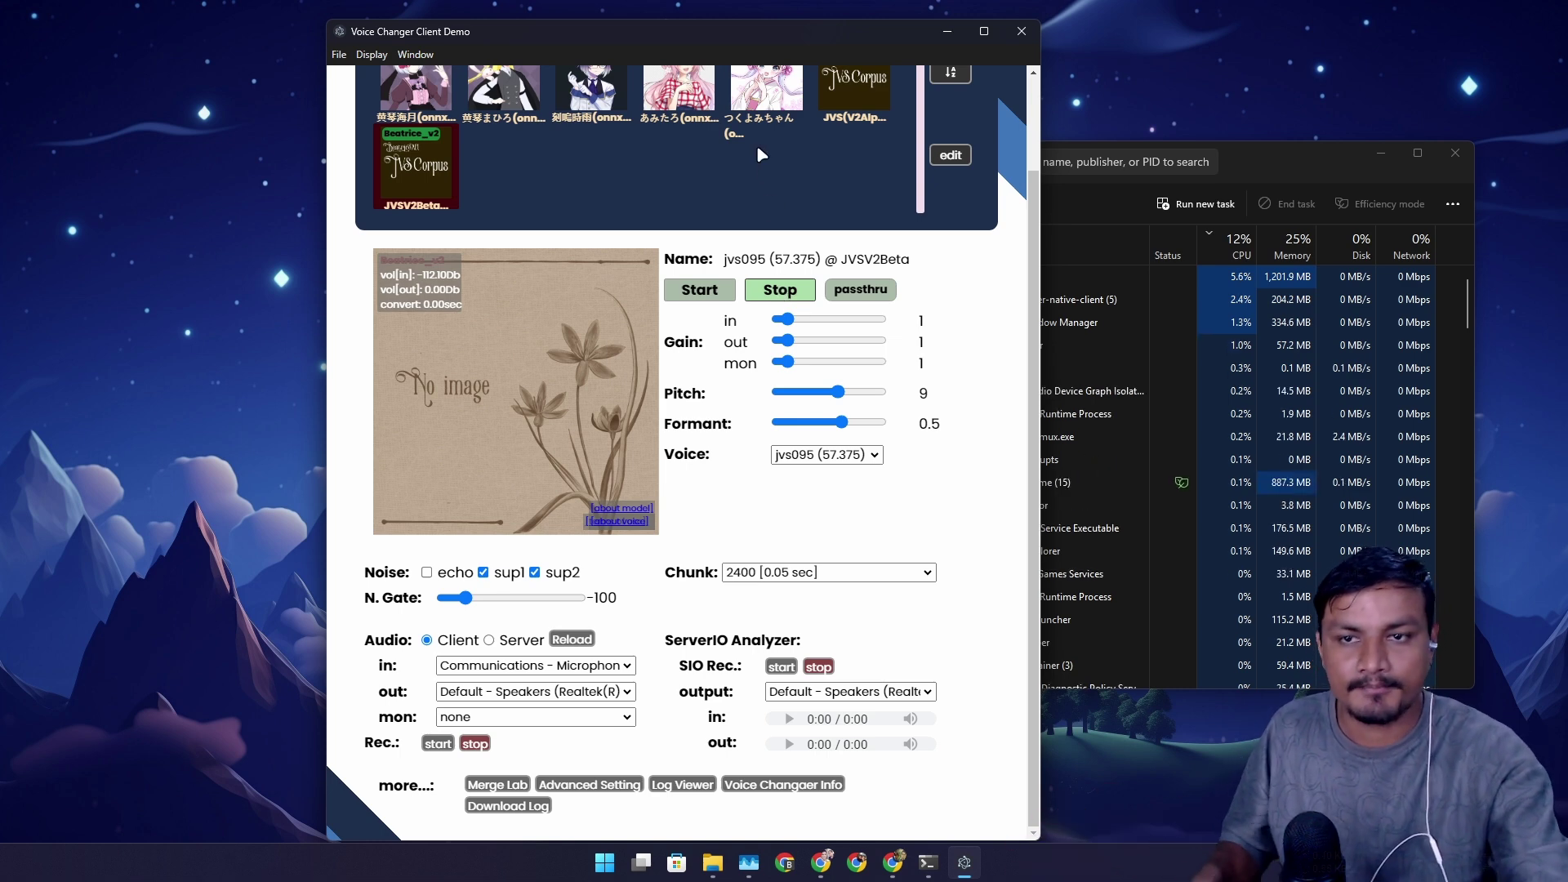
click(1272, 175)
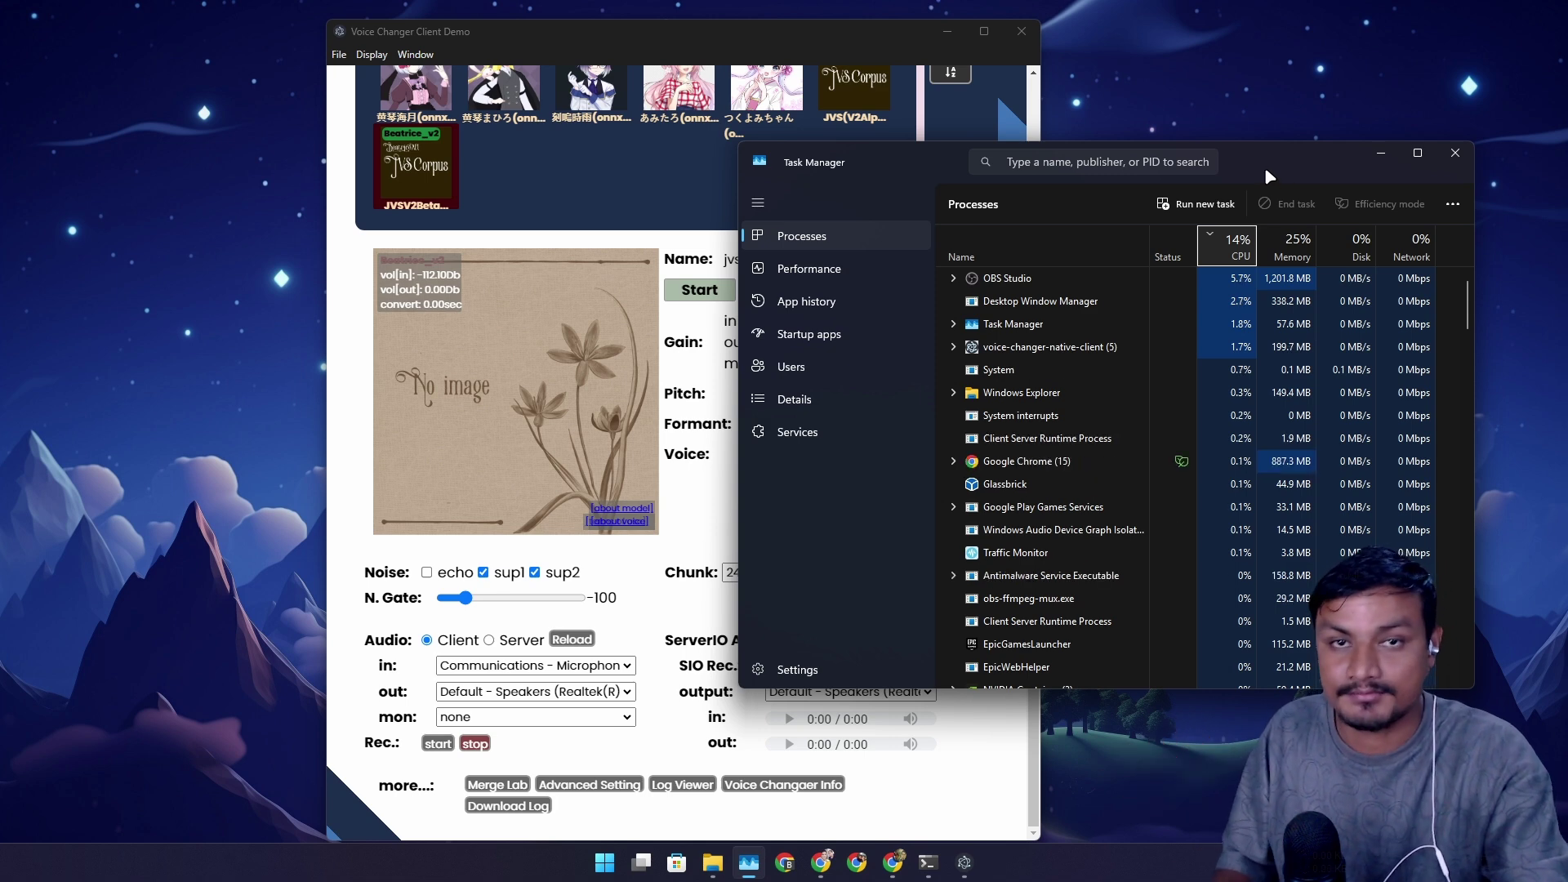
mouse_move(1264, 168)
mouse_down()
mouse_move(1236, 196)
mouse_move(1330, 202)
mouse_up()
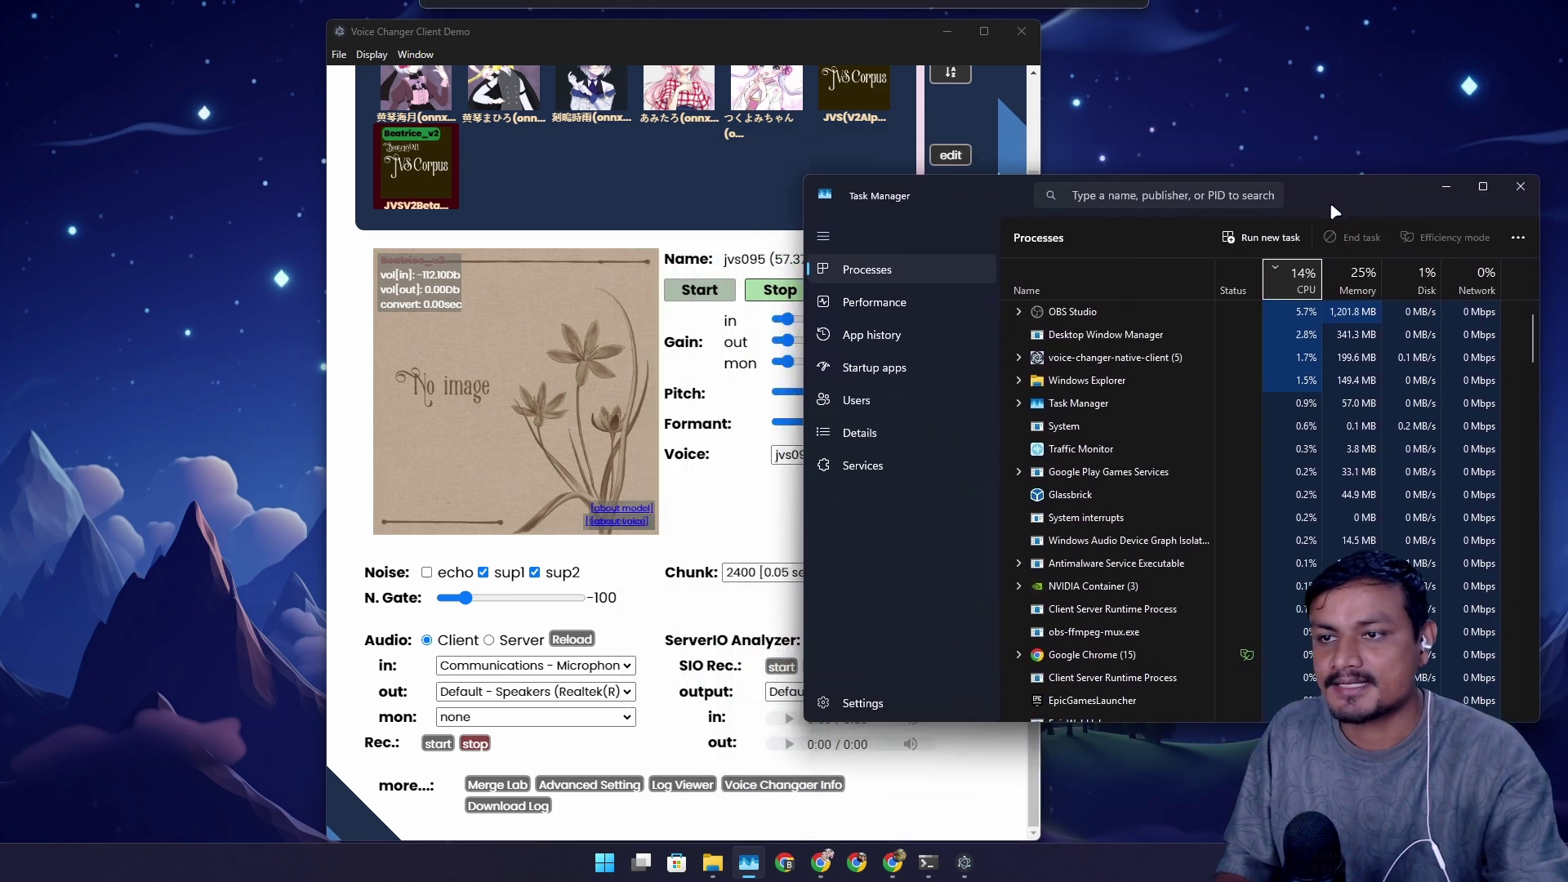
click(687, 182)
scroll(686, 181, up, 2)
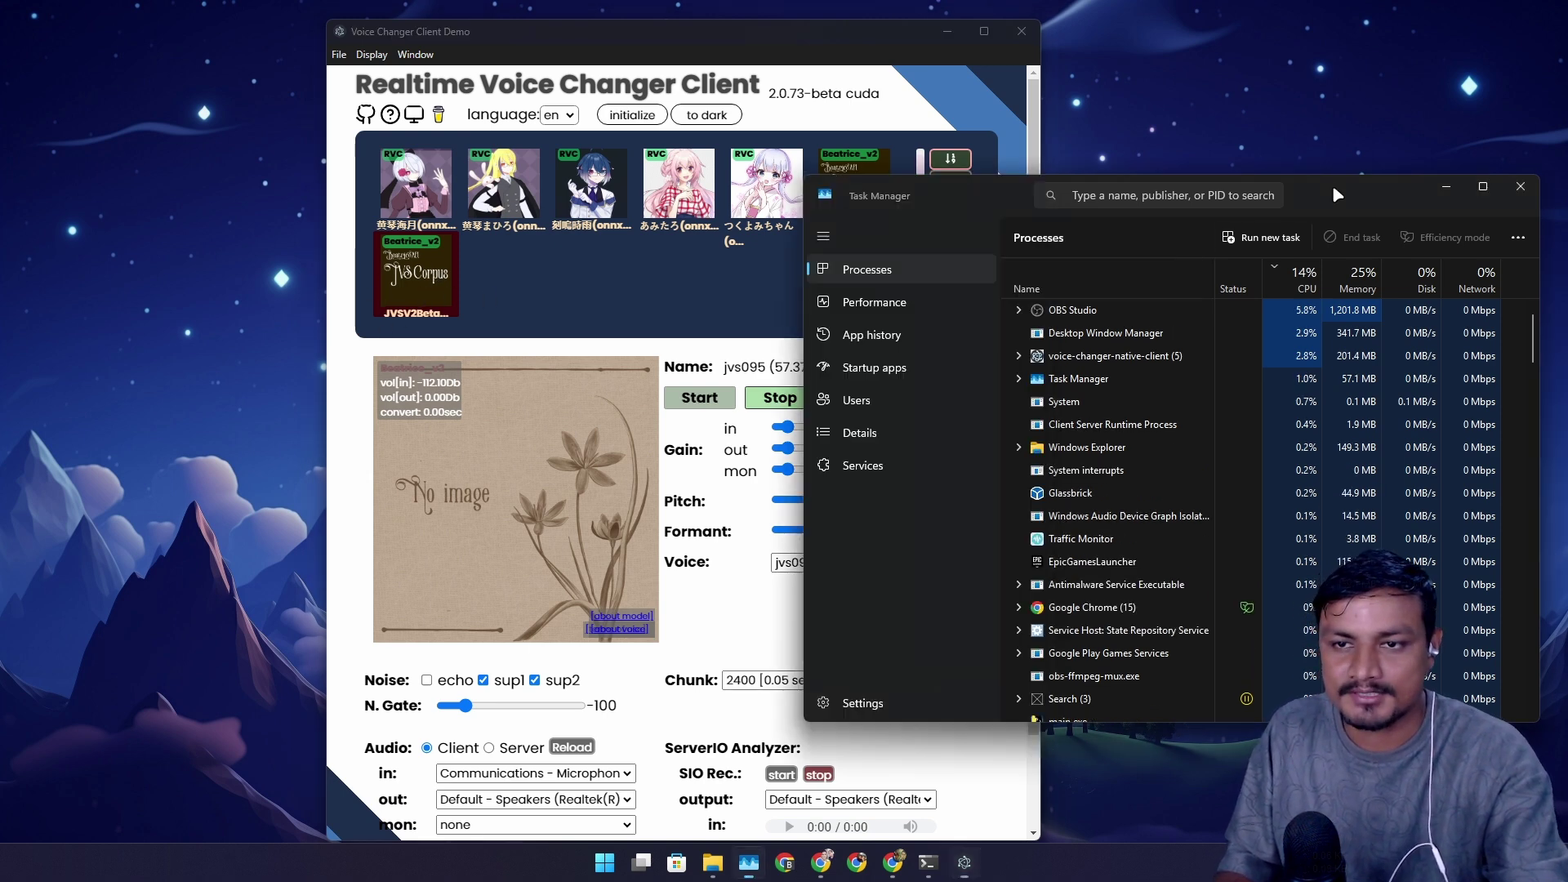
drag(1331, 185, 1223, 133)
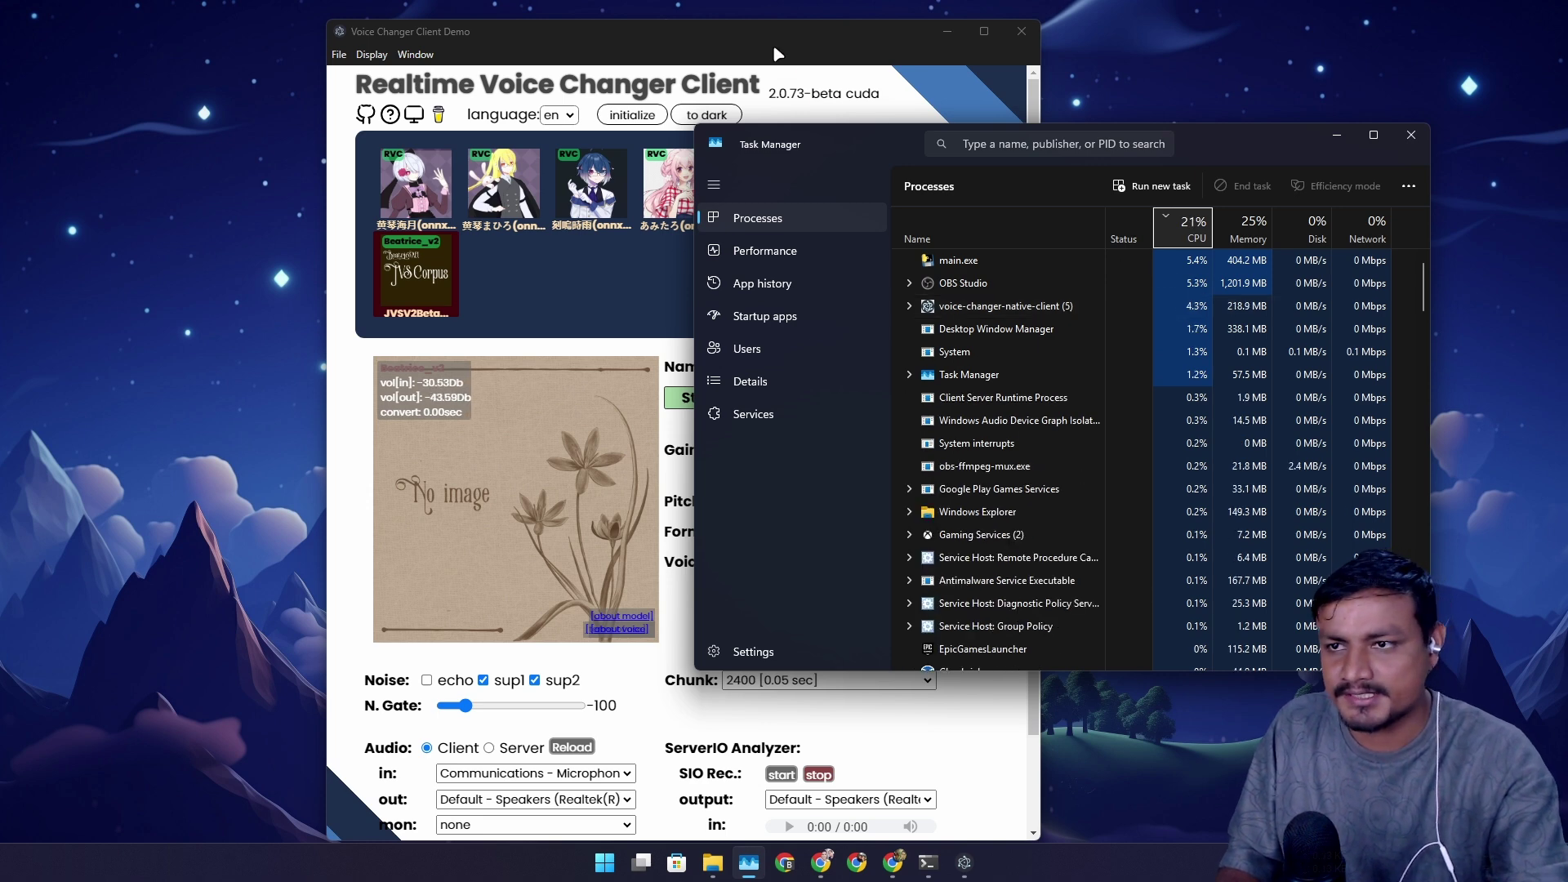
click(779, 74)
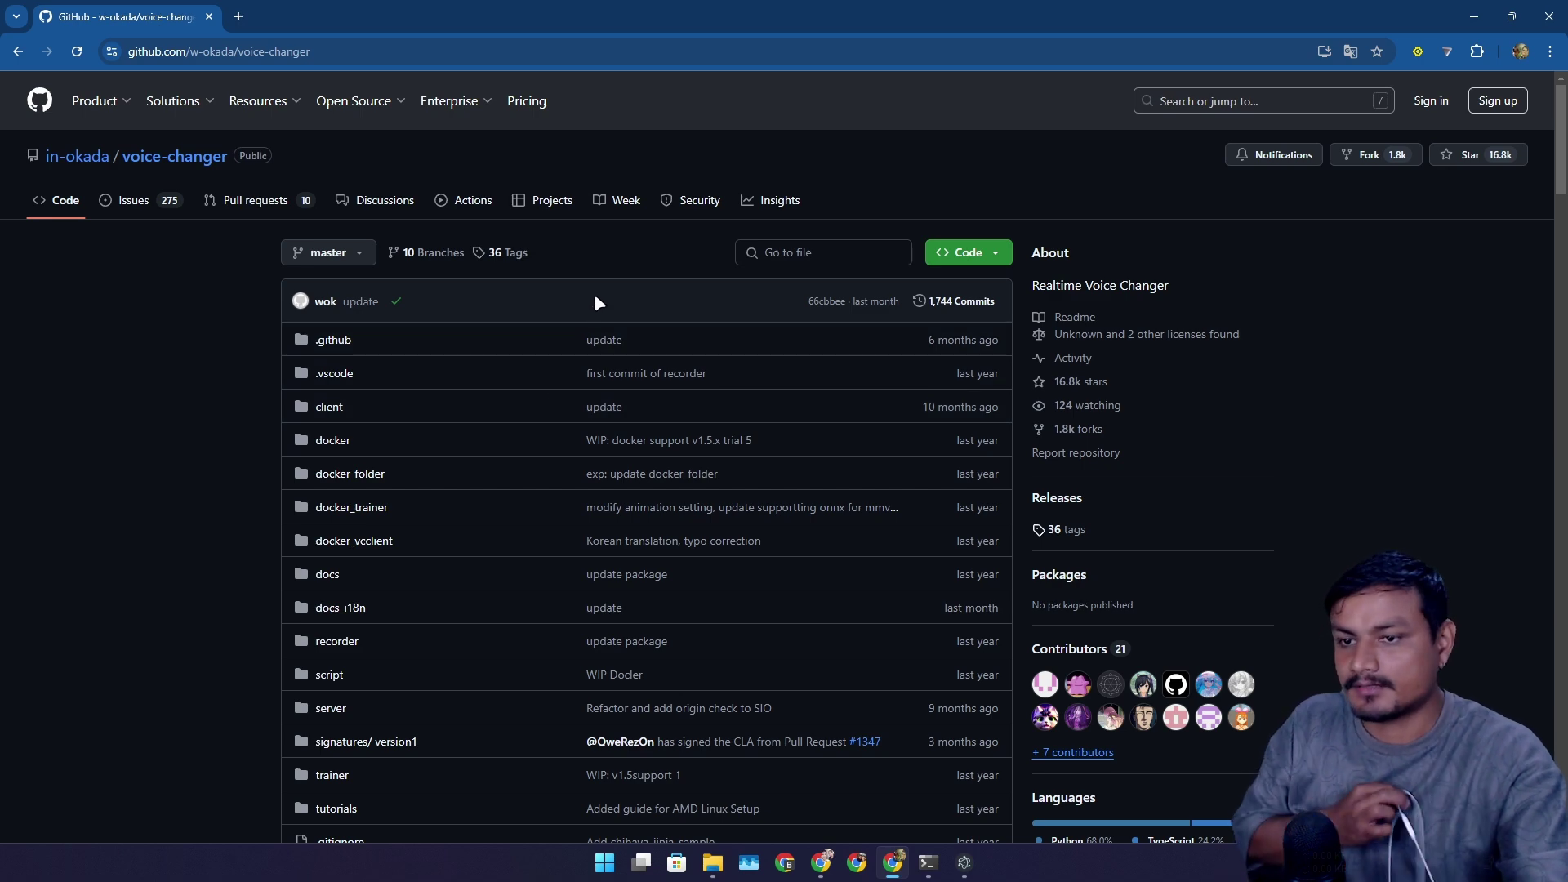
scroll(588, 423, down, 4)
scroll(689, 524, down, 6)
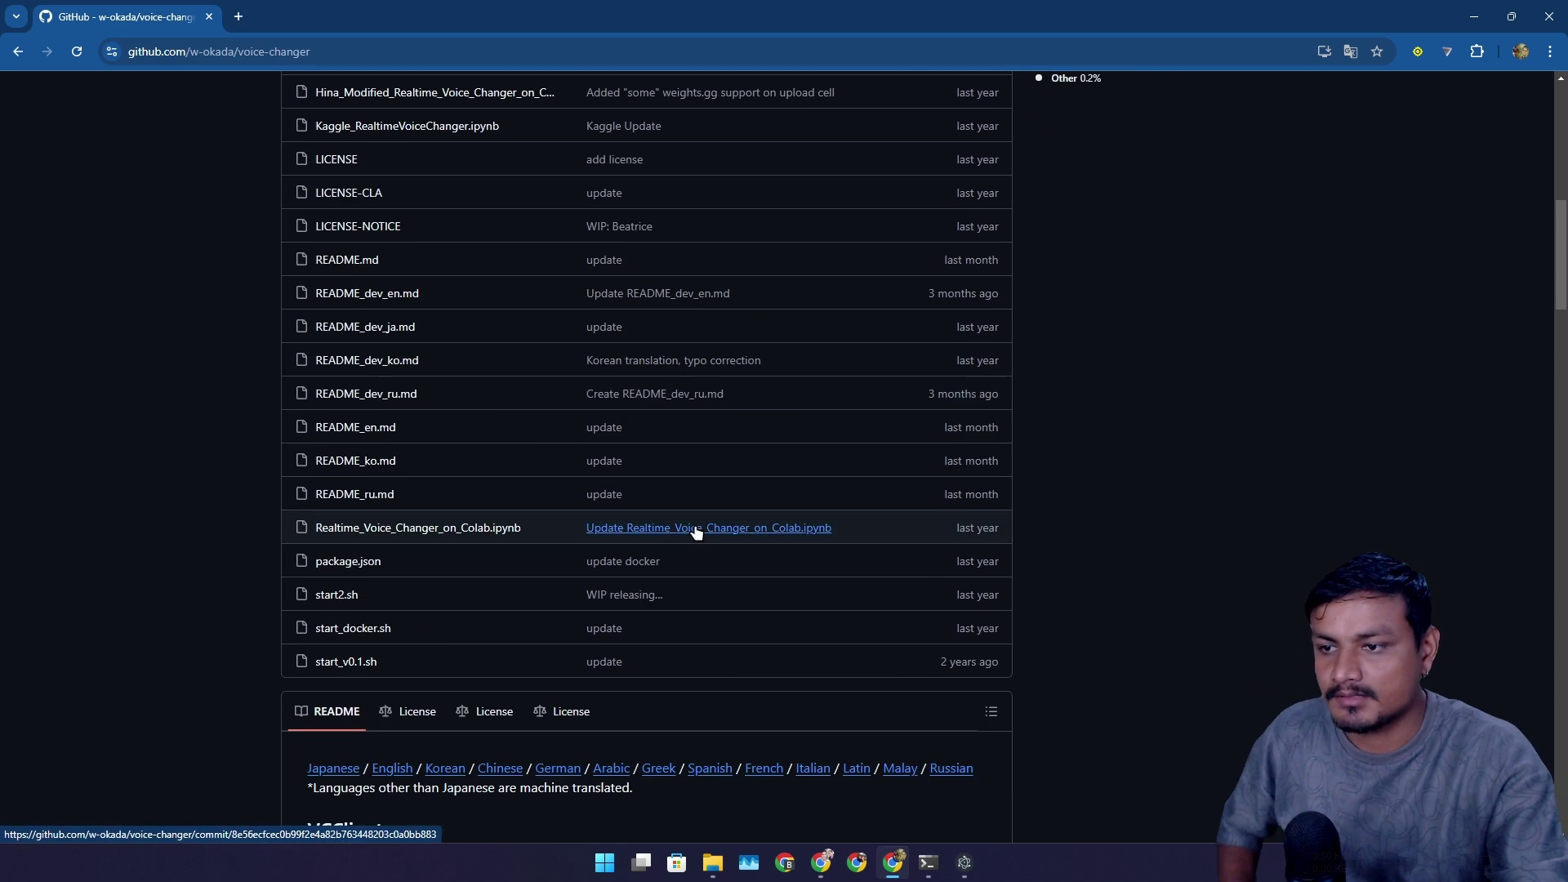
scroll(694, 530, down, 4)
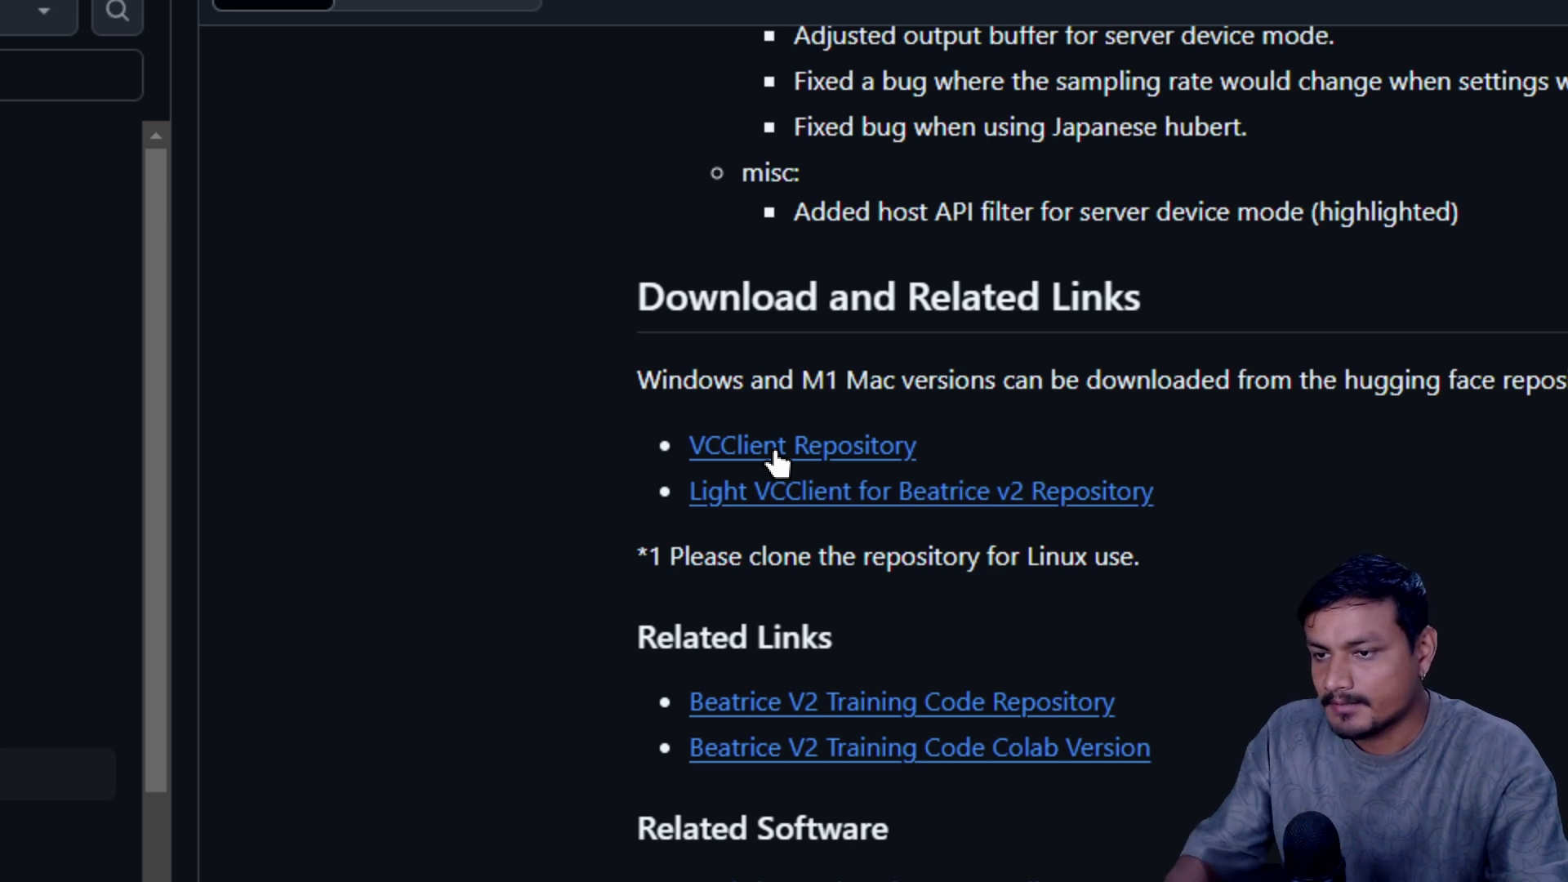
Step: Follow the README's VCClient Repository link to the Hugging Face download page
click(776, 453)
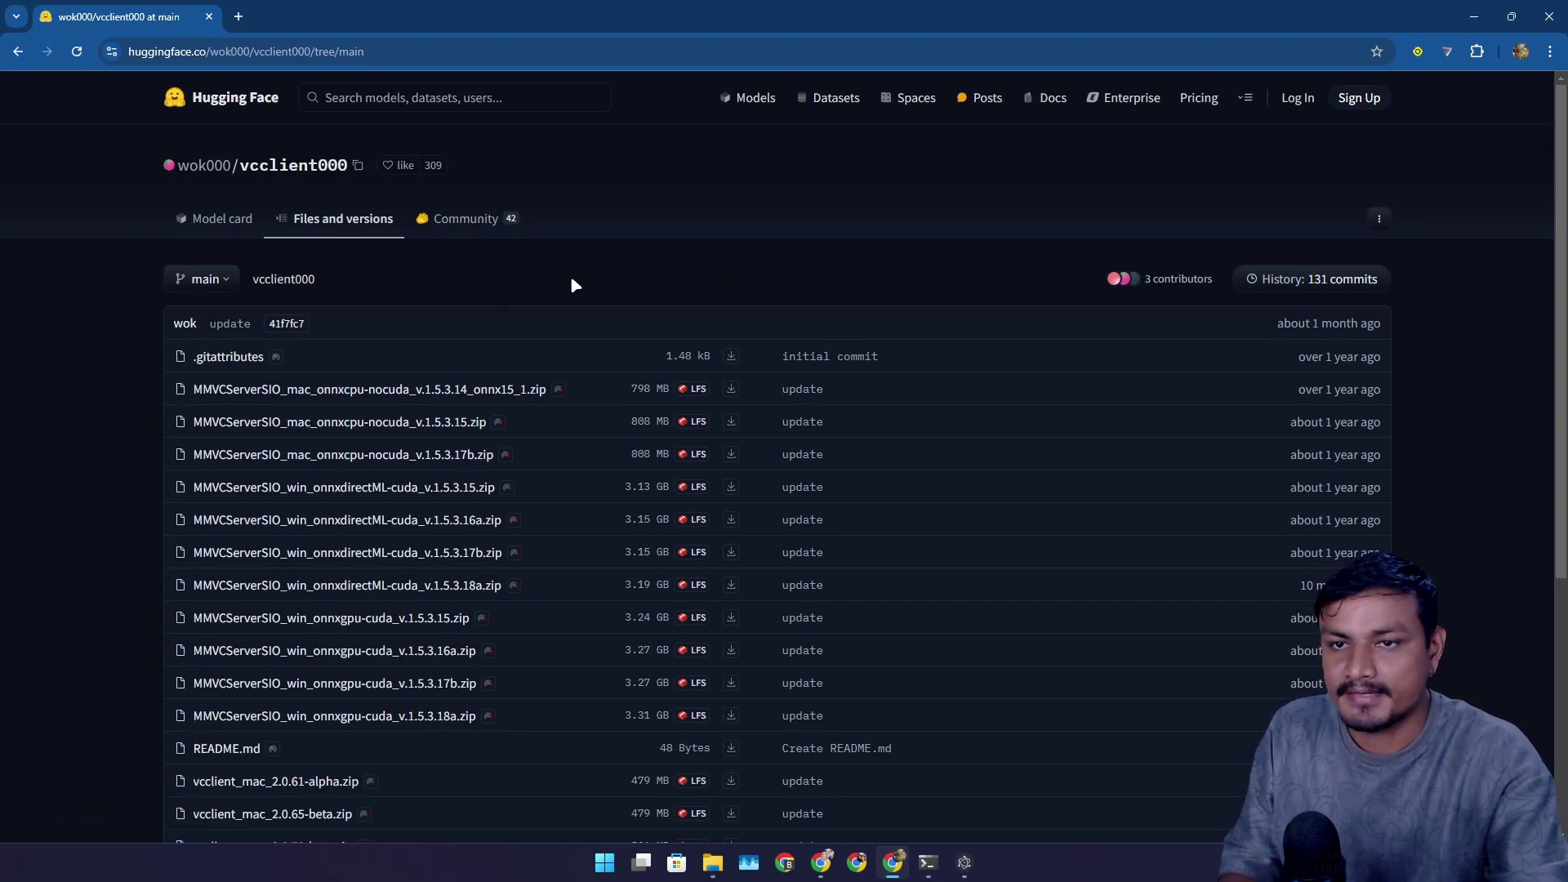
scroll(448, 271, down, 4)
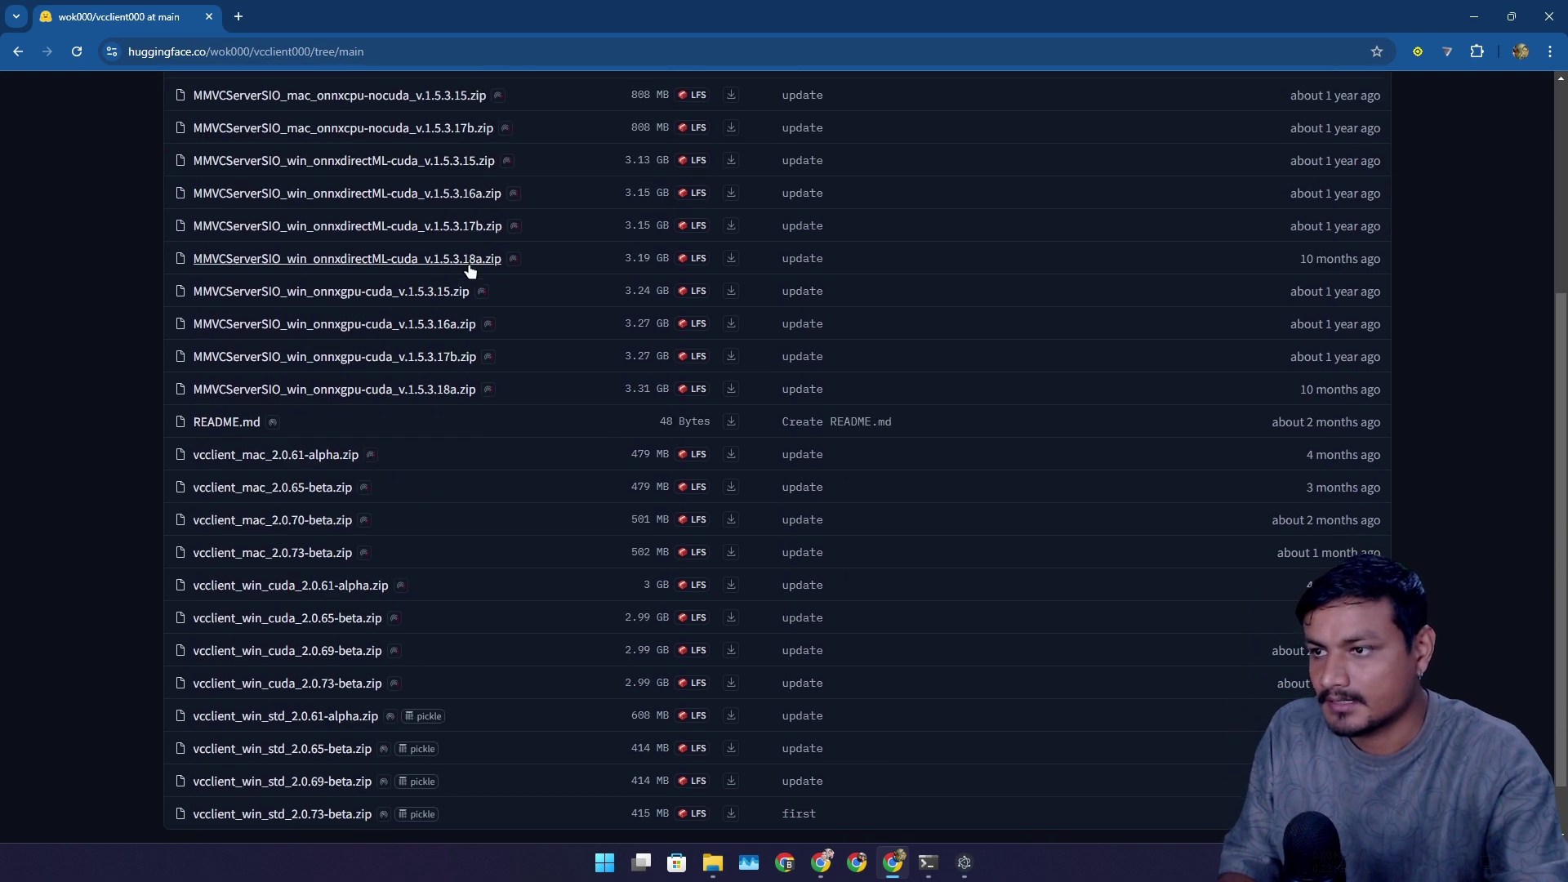
scroll(459, 364, up, 1)
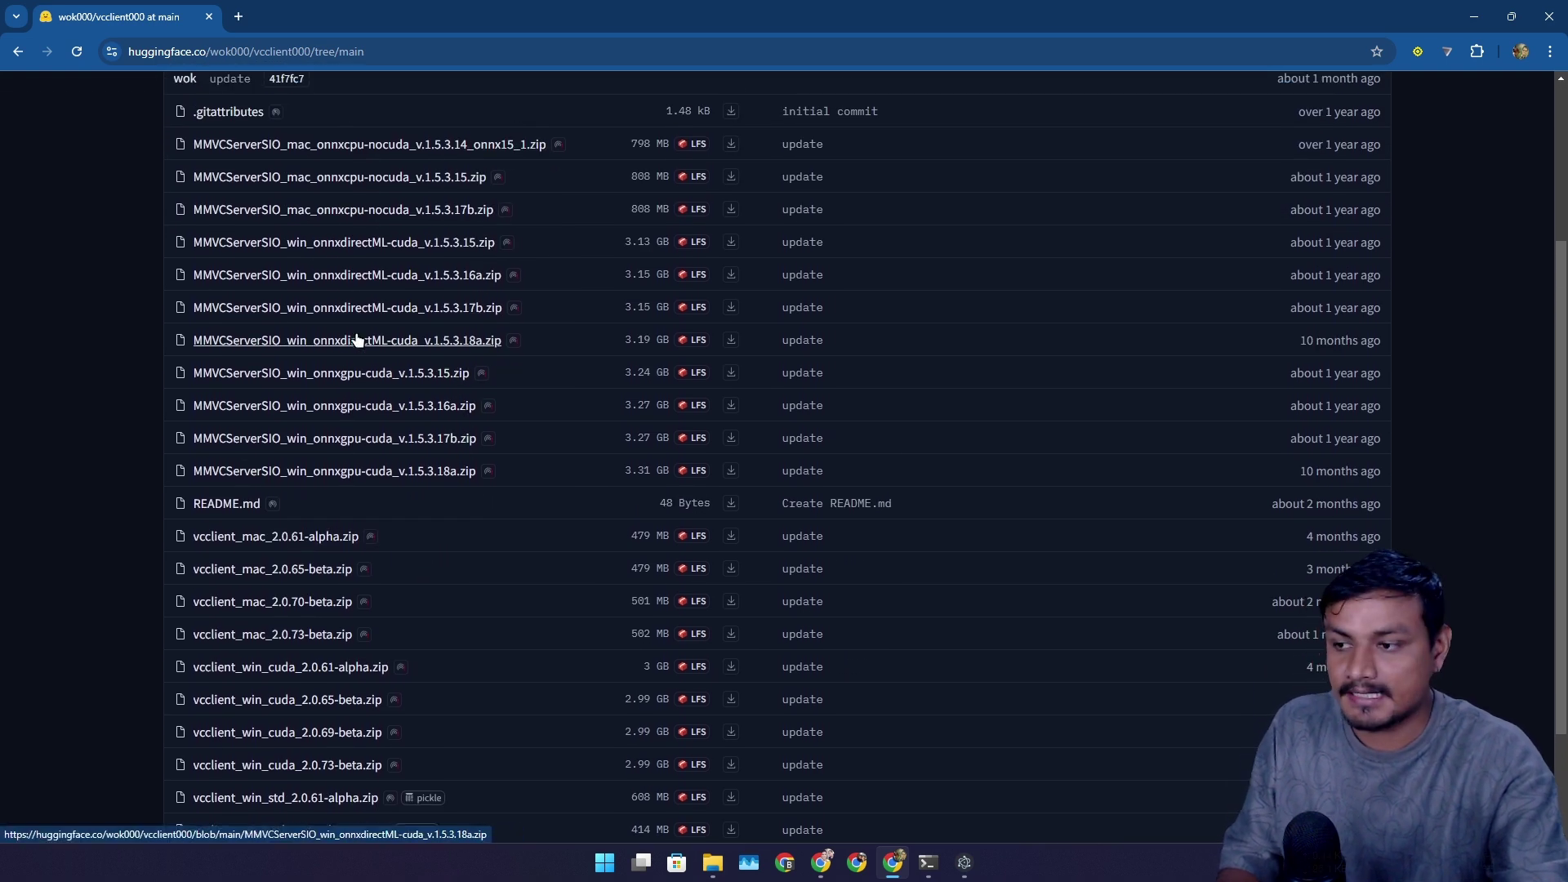
scroll(352, 369, down, 1)
scroll(352, 368, down, 1)
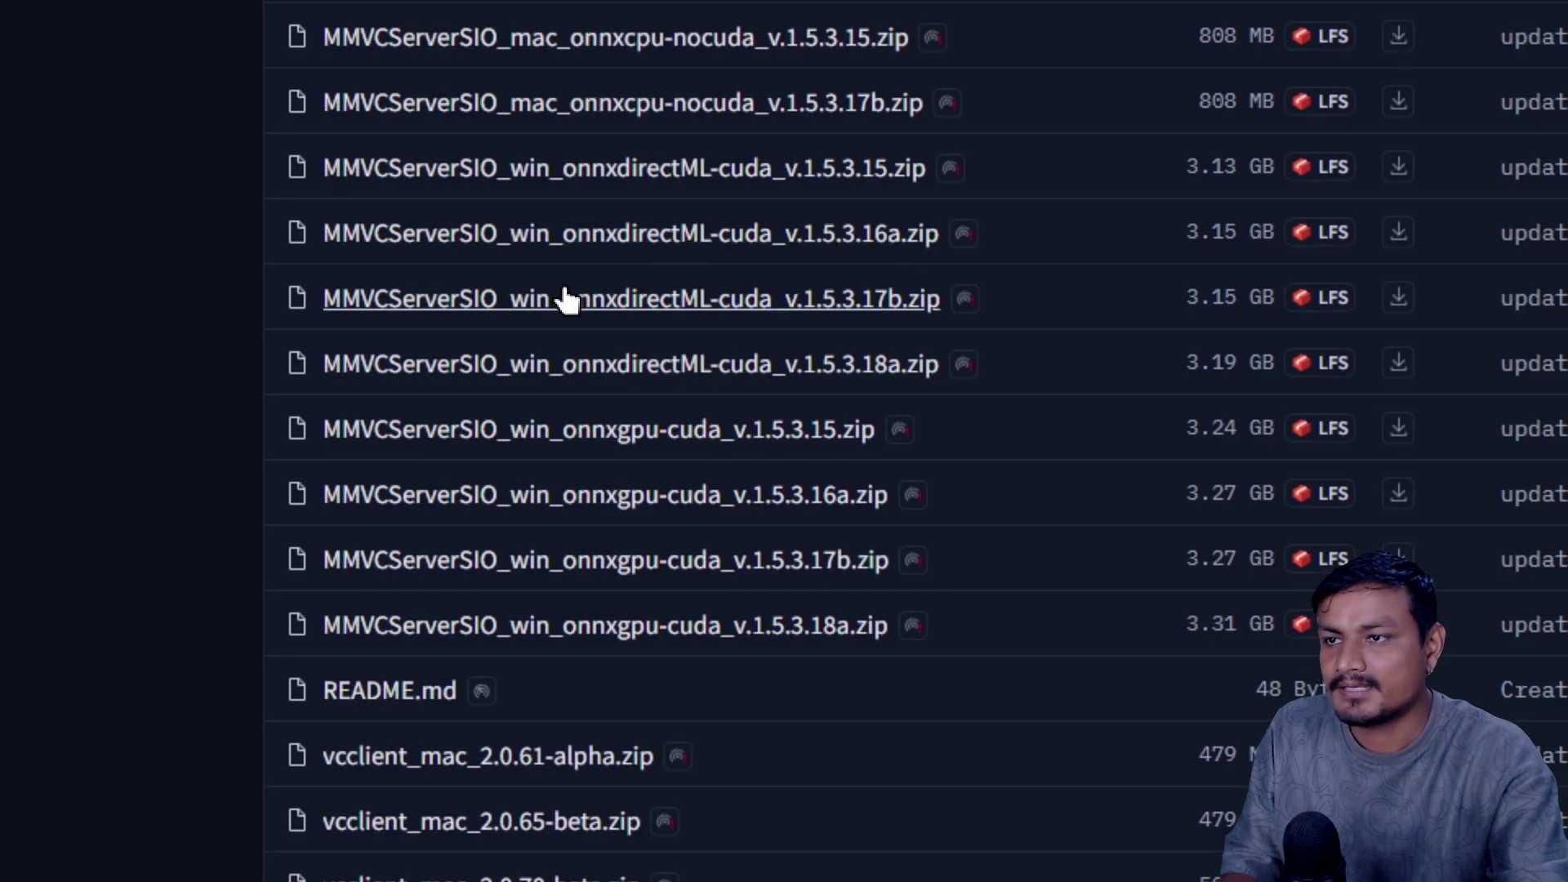
scroll(575, 270, up, 3)
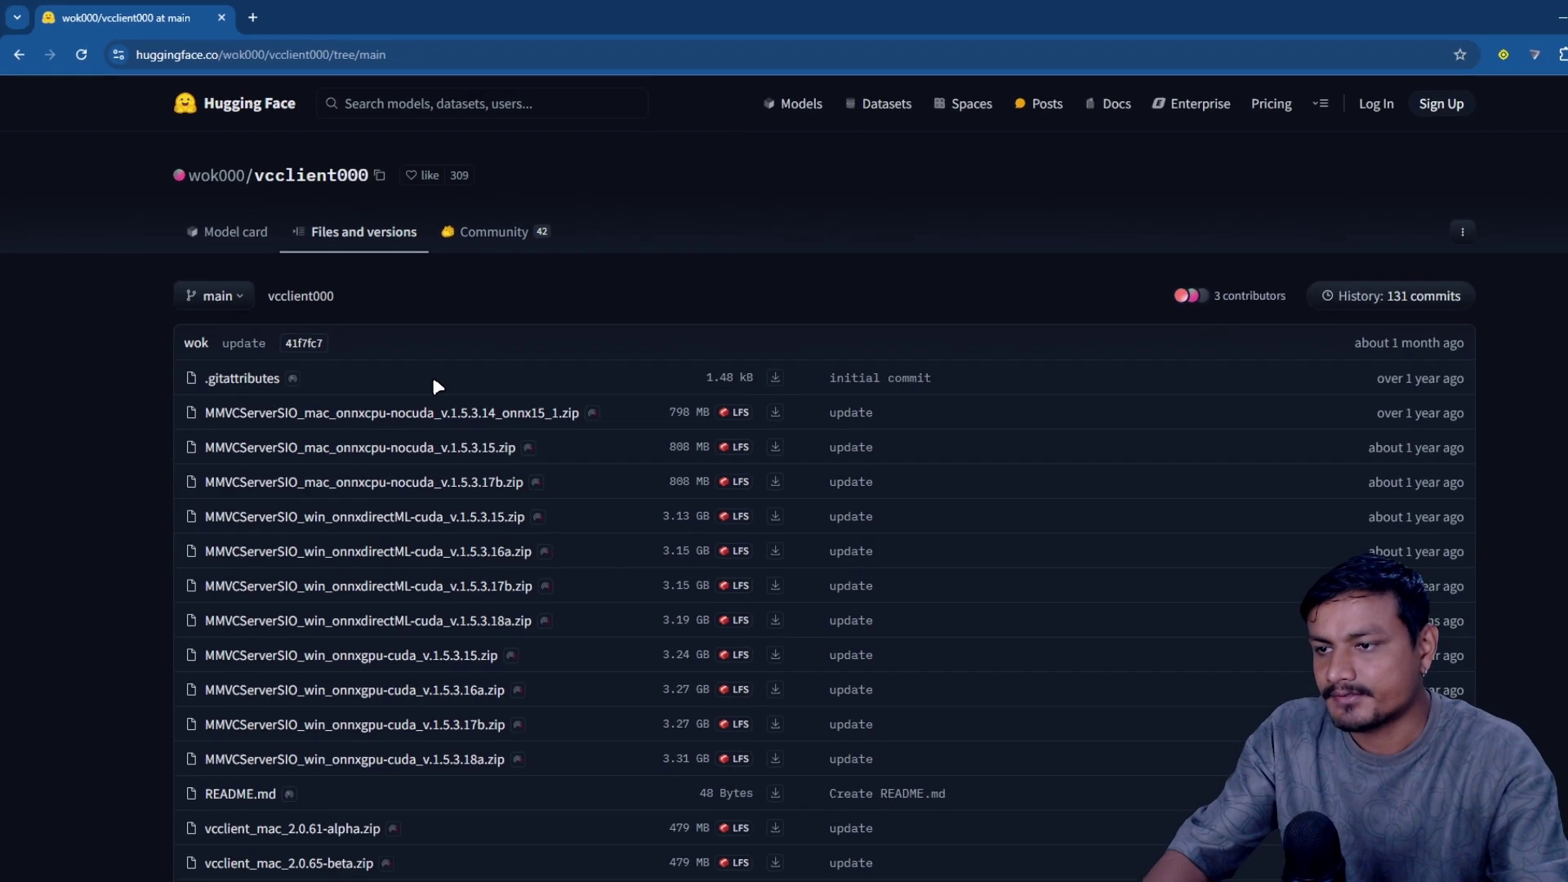
scroll(433, 387, down, 3)
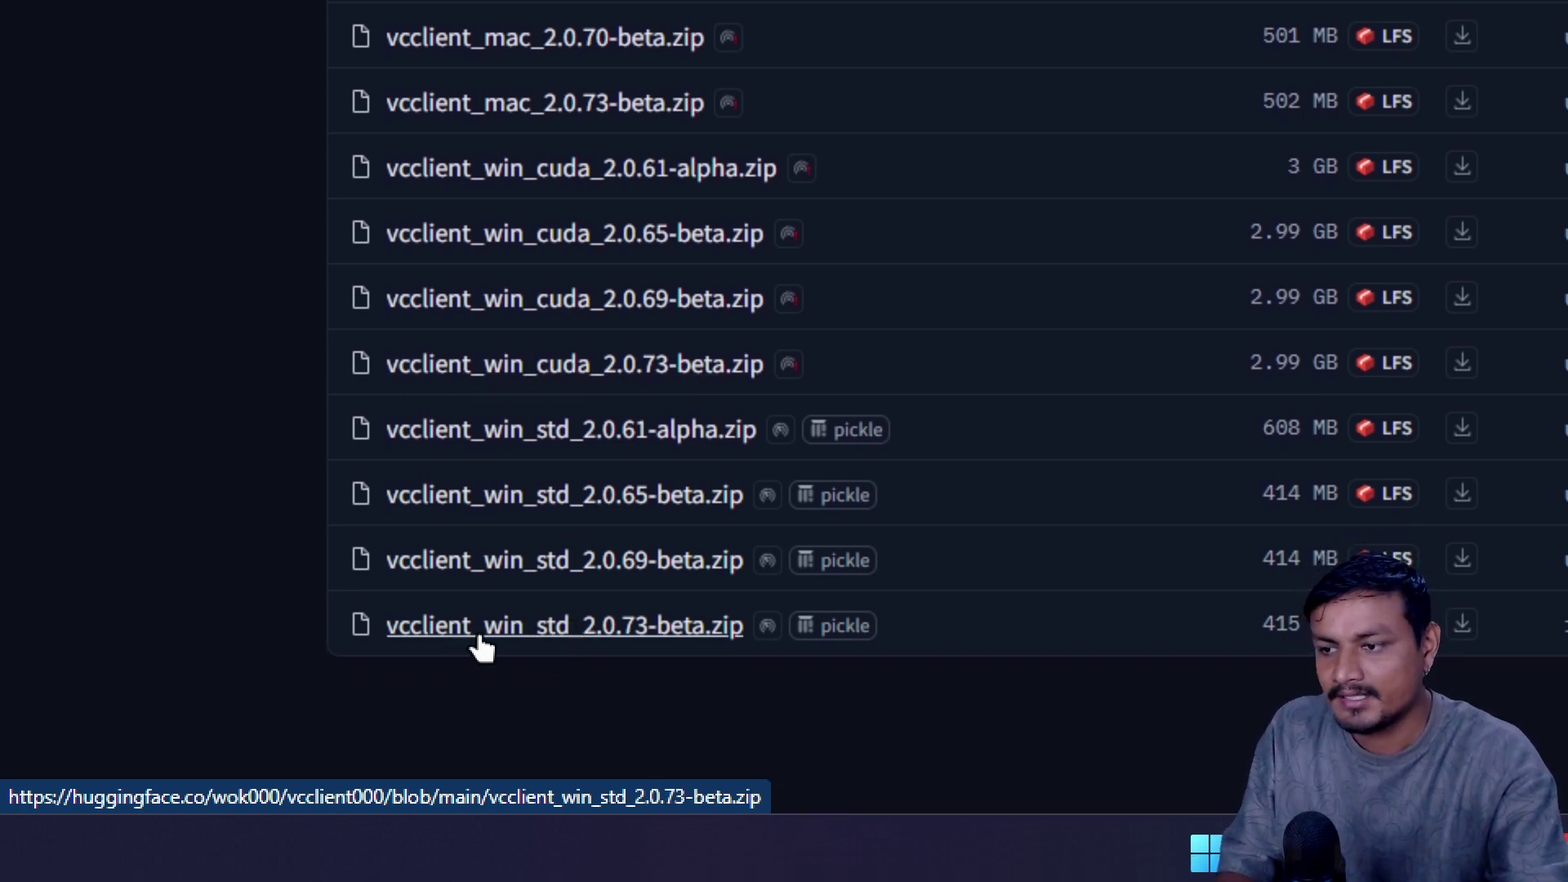
scroll(541, 646, up, 4)
scroll(547, 643, up, 1)
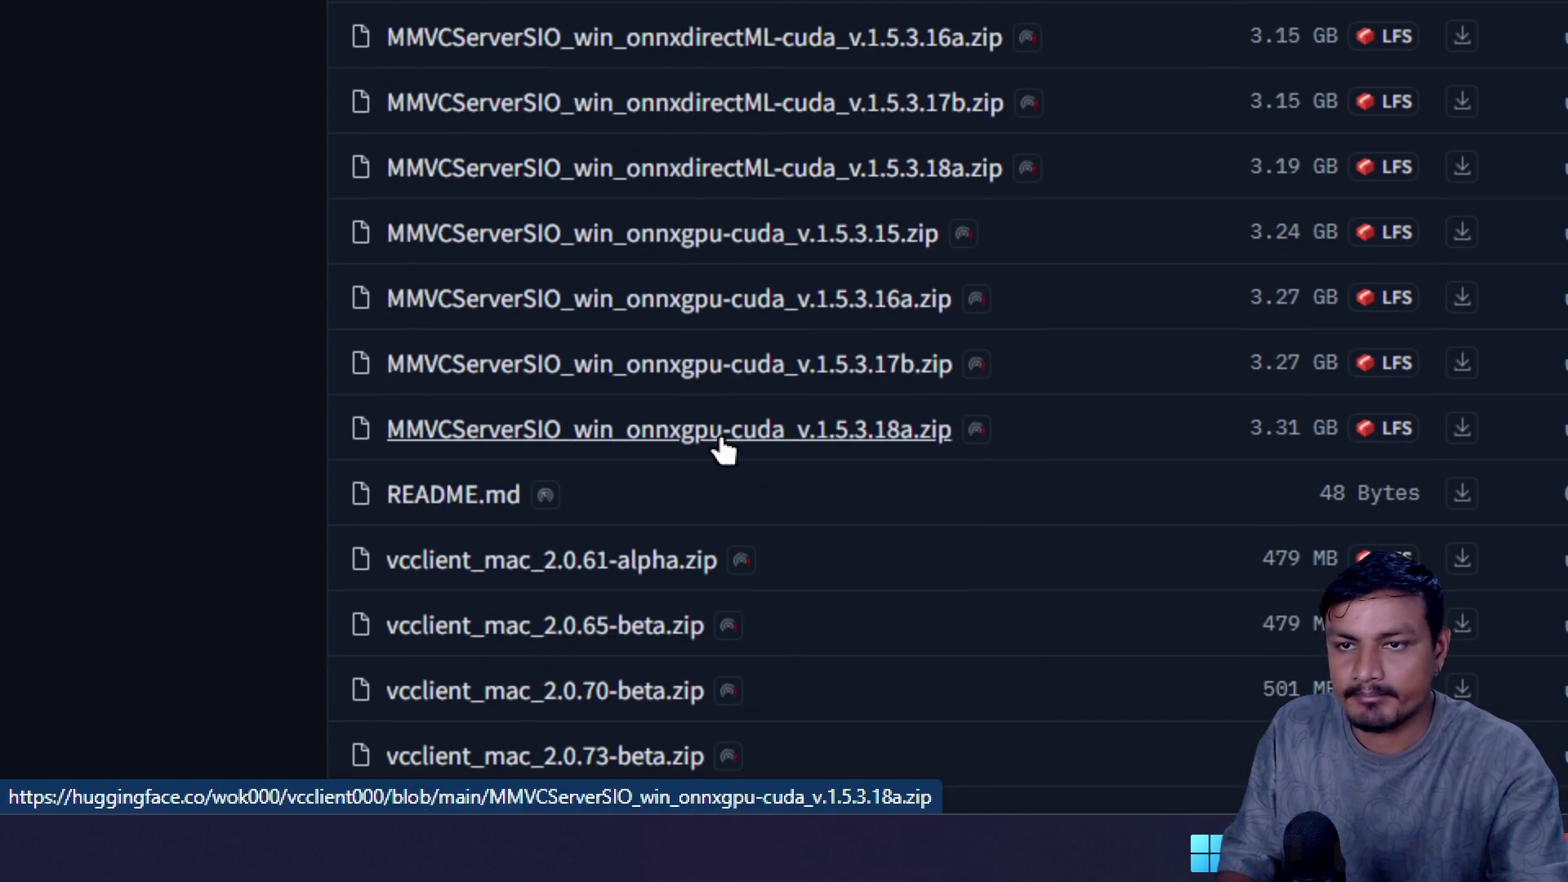
scroll(687, 686, down, 5)
scroll(651, 675, down, 1)
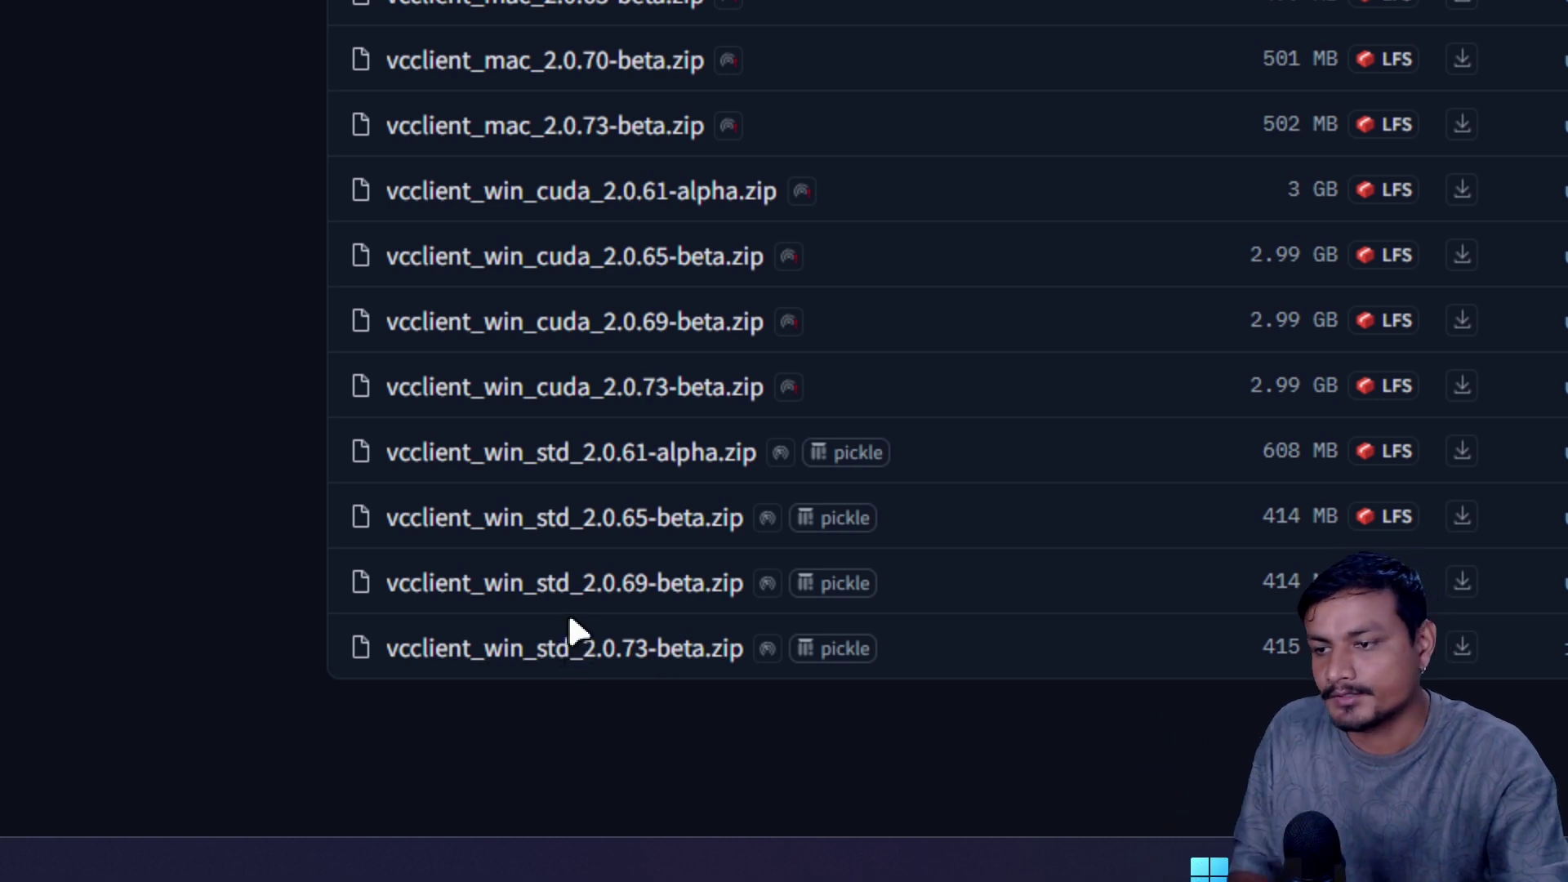
scroll(557, 653, down, 1)
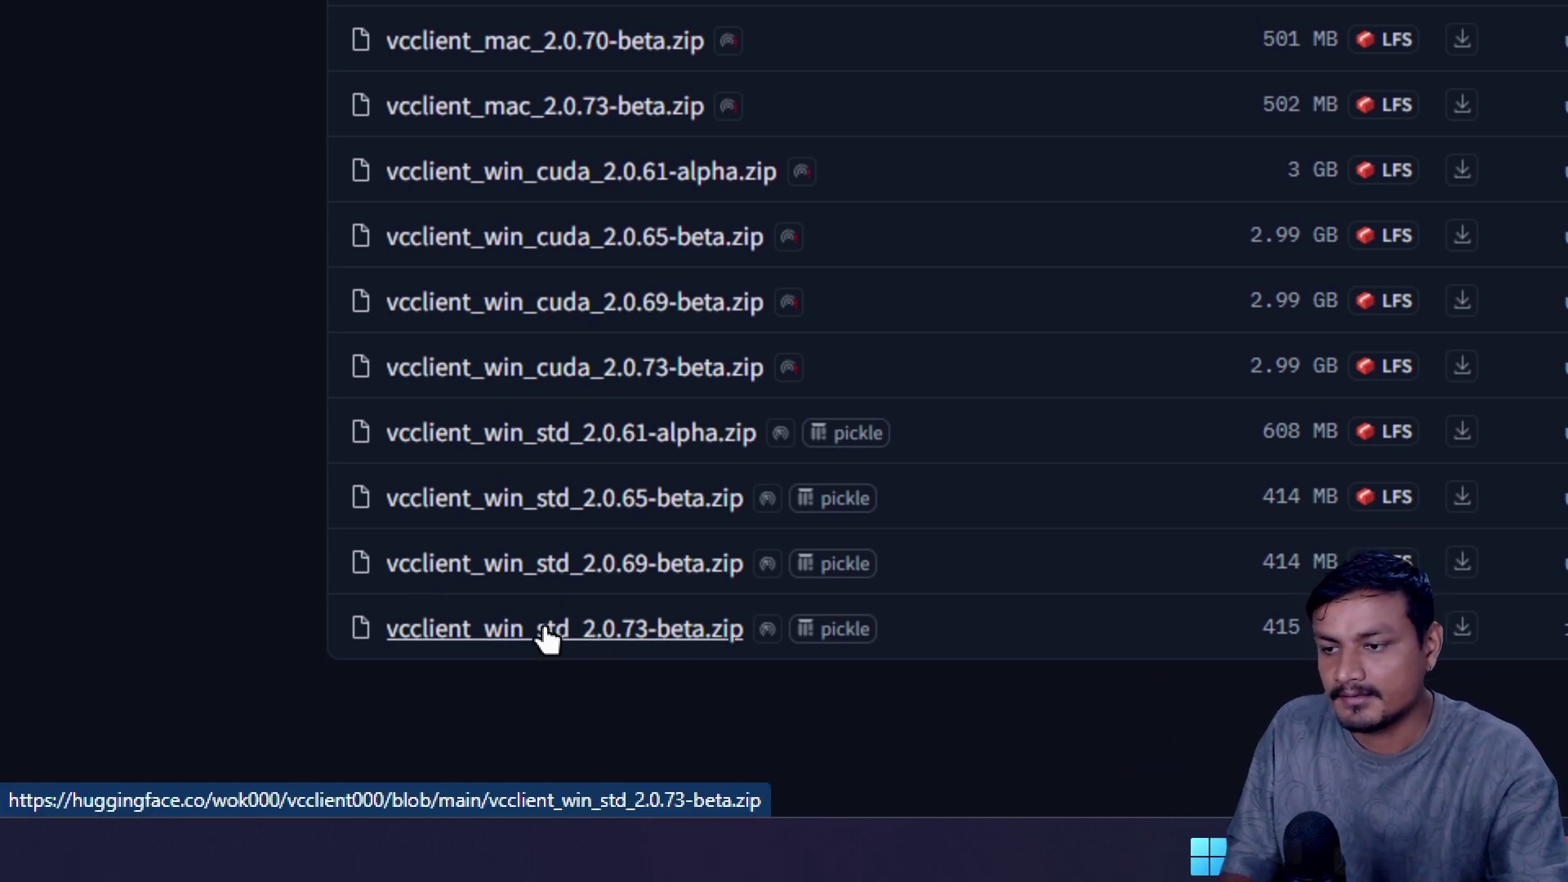
Step: Open the vcclient_win_std_2.0.73-beta.zip file page and highlight its 415 MB size
click(545, 630)
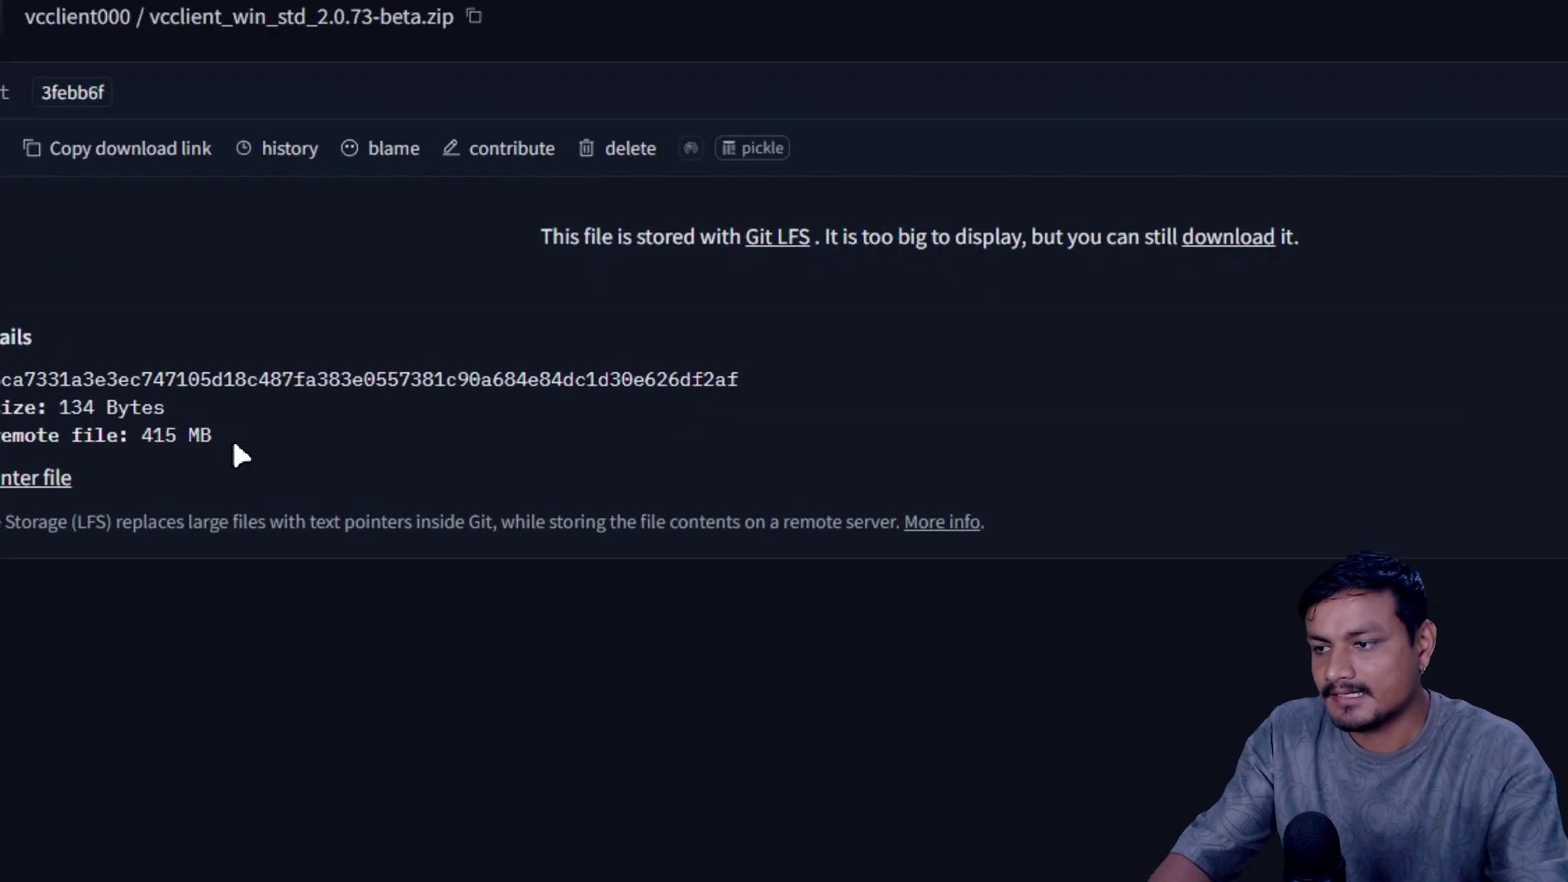
double_click(395, 434)
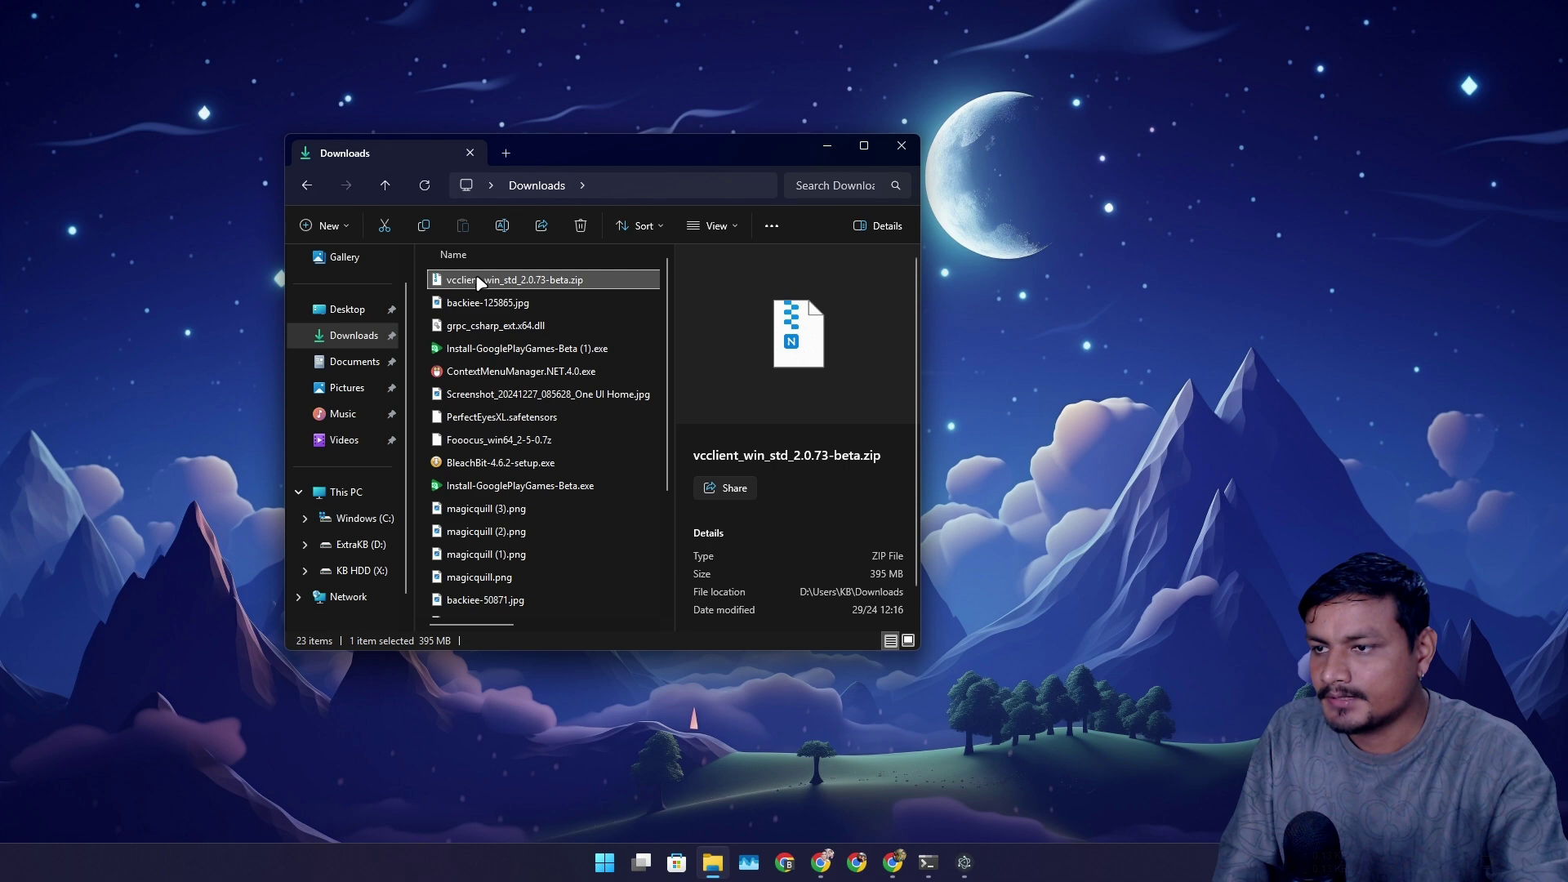
Step: Extract the zip with NanaZip and open vcclient_win_std_2.0.73-beta\dist
right_click(477, 281)
mouse_move(588, 556)
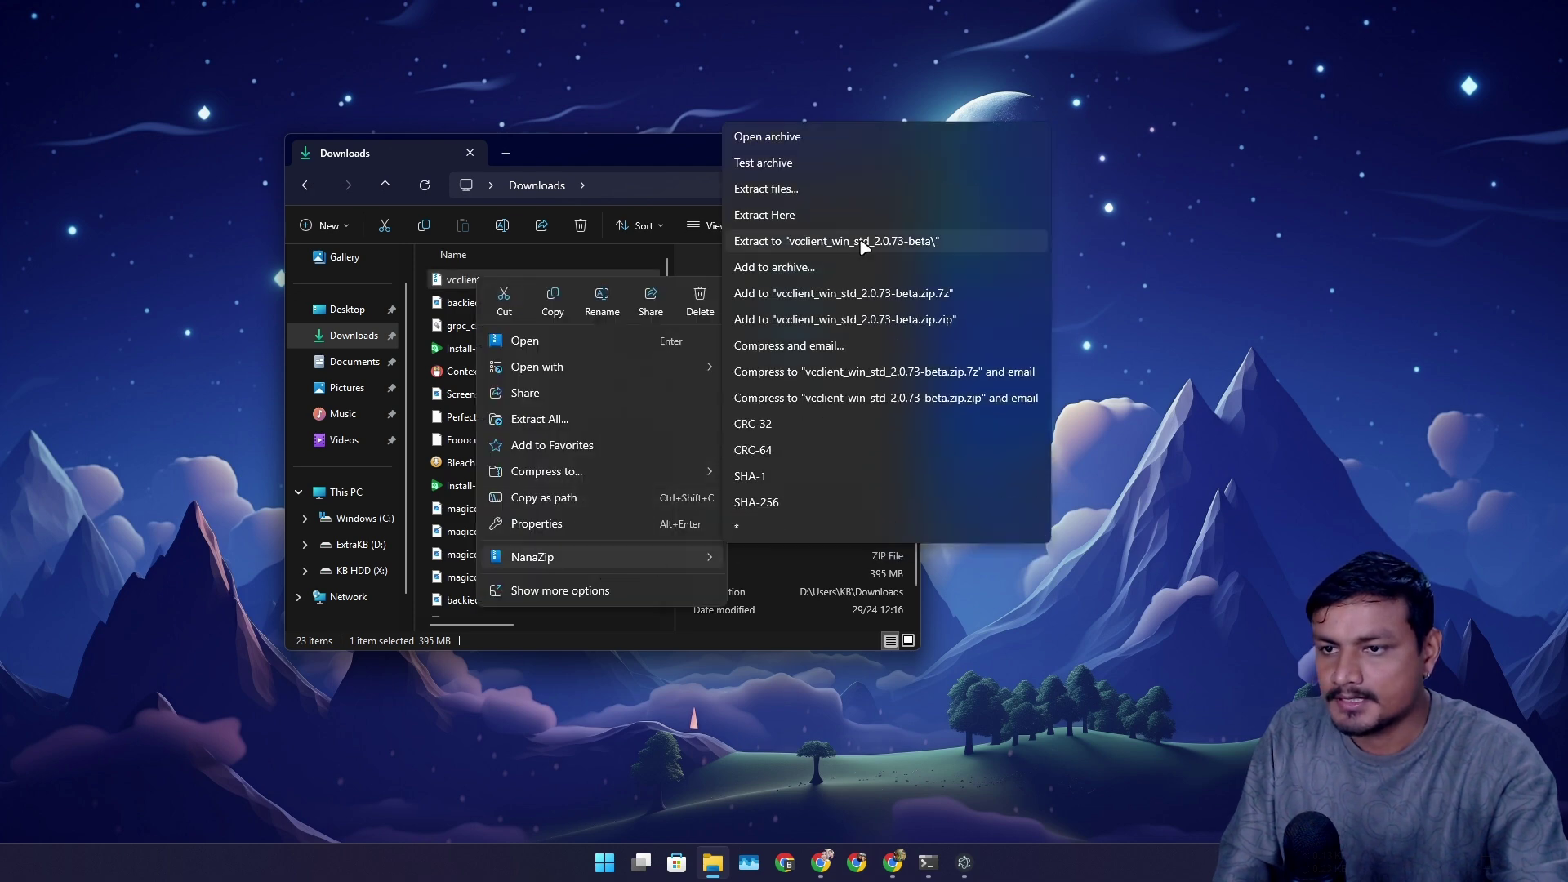
click(859, 238)
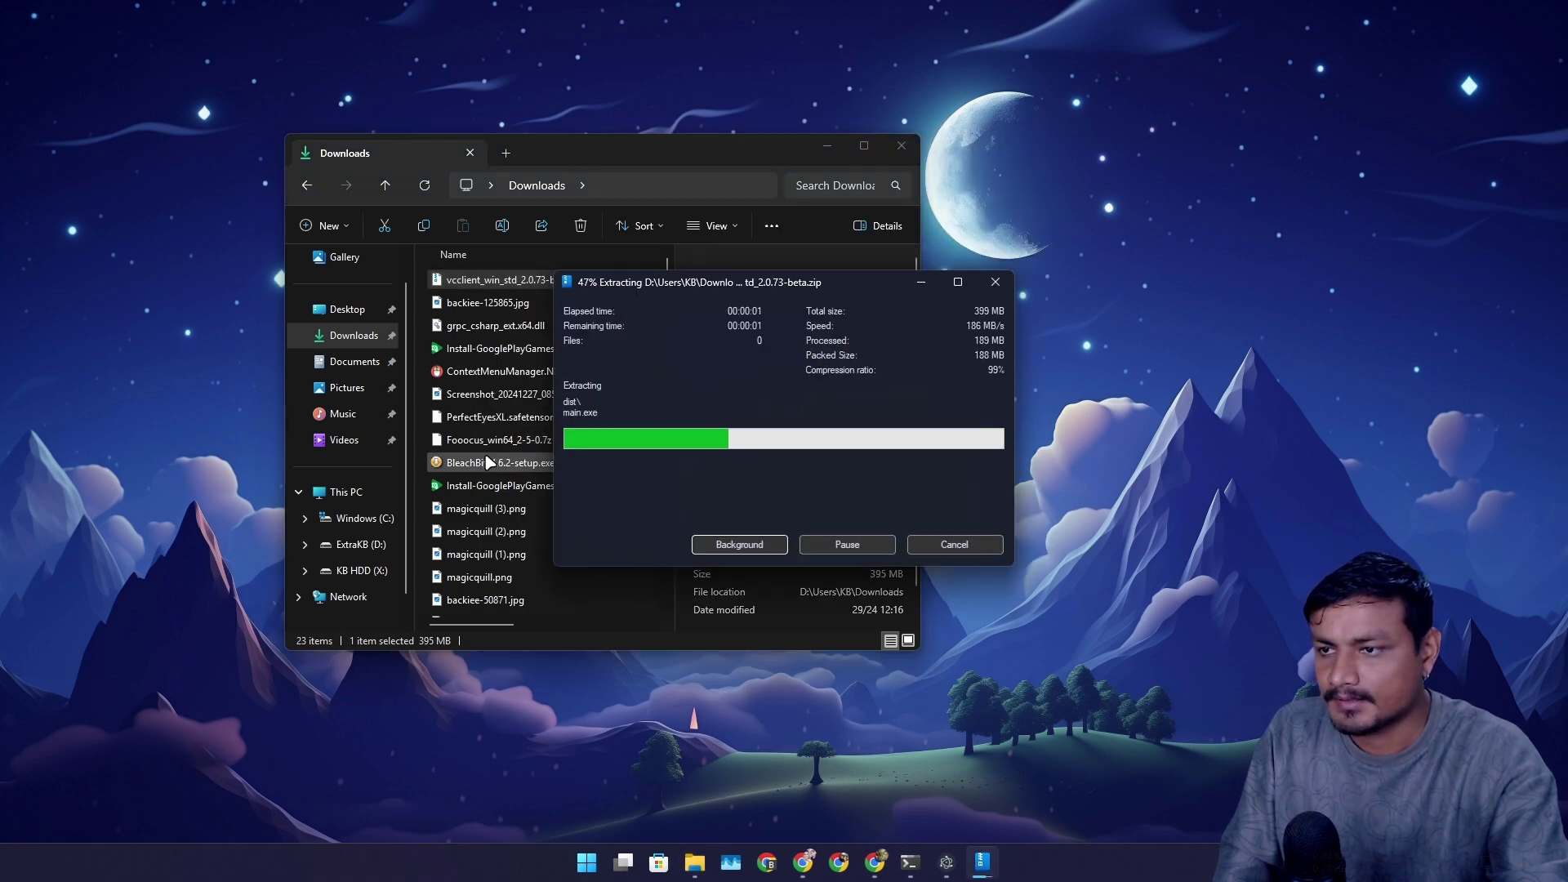
scroll(632, 426, down, 3)
double_click(542, 608)
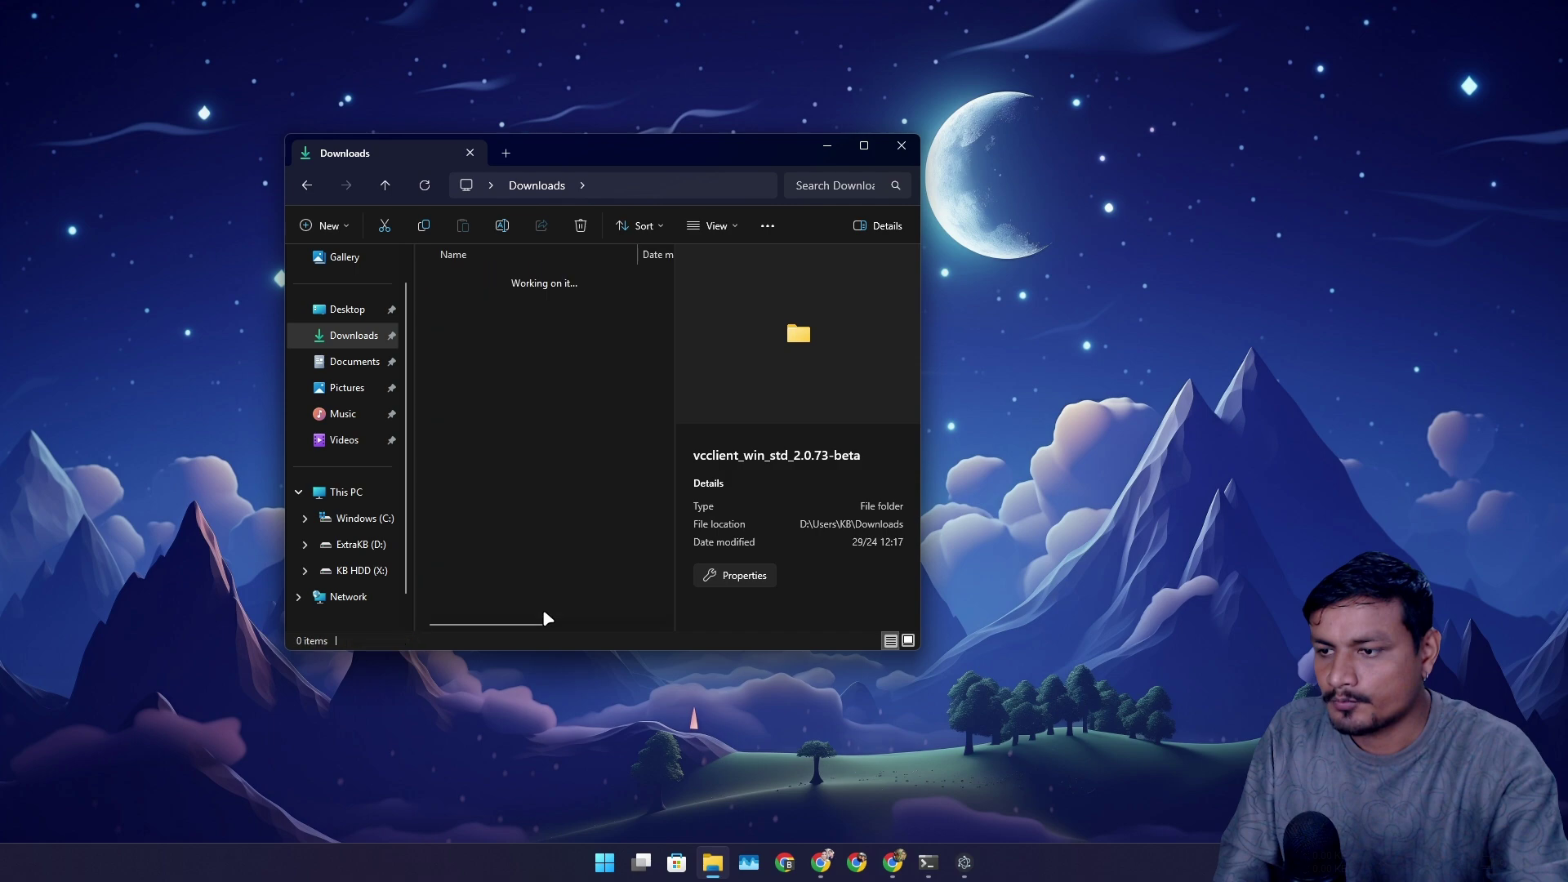
double_click(513, 301)
Step: Run start_https.bat to launch the server and reposition its terminal window
click(475, 419)
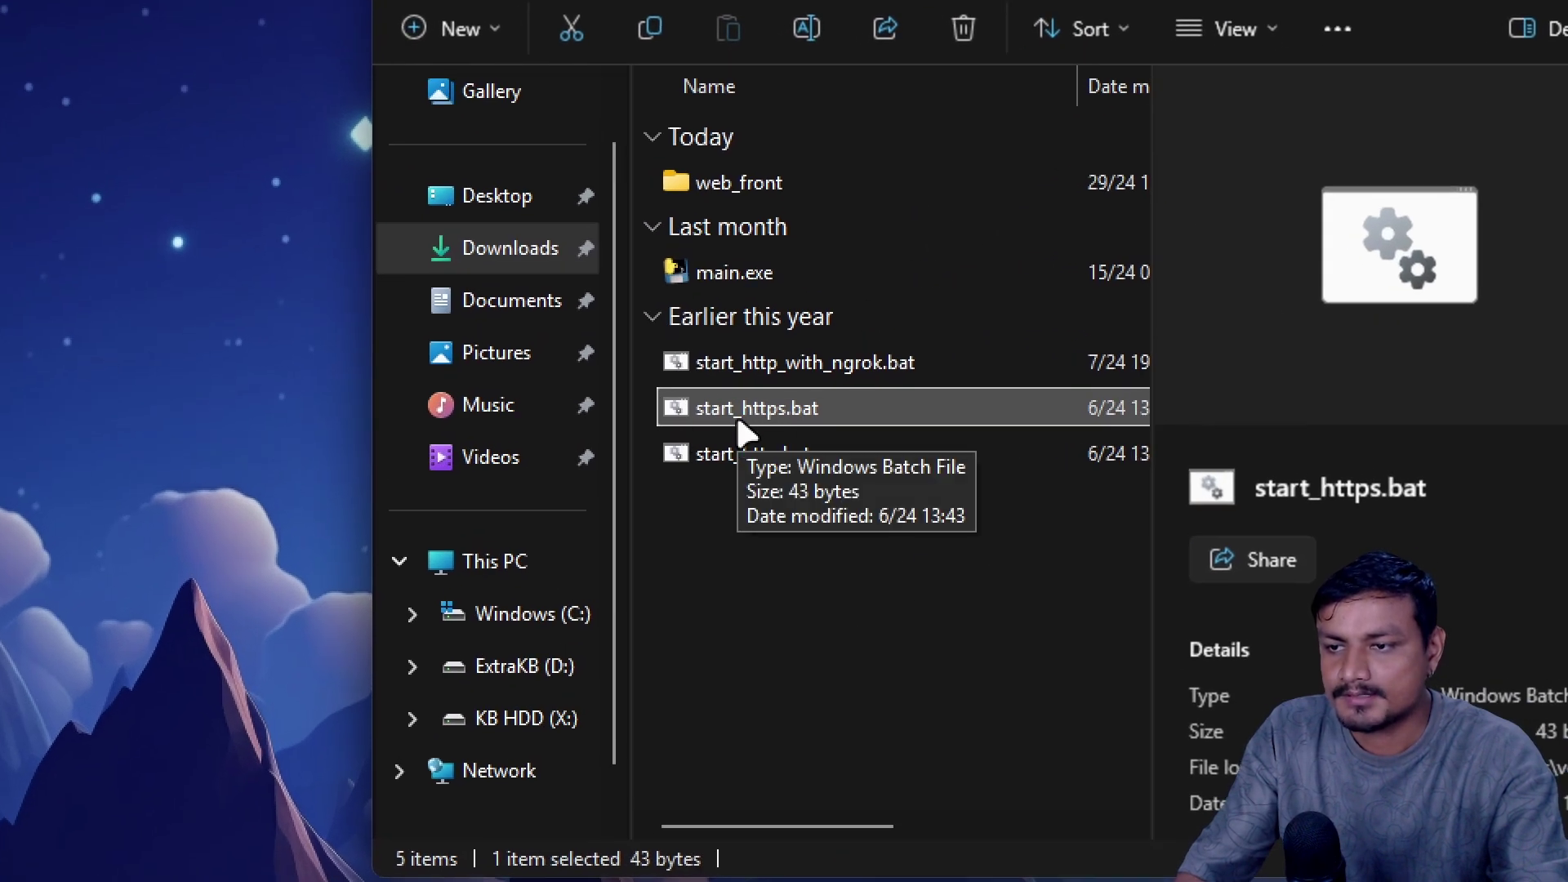
click(771, 461)
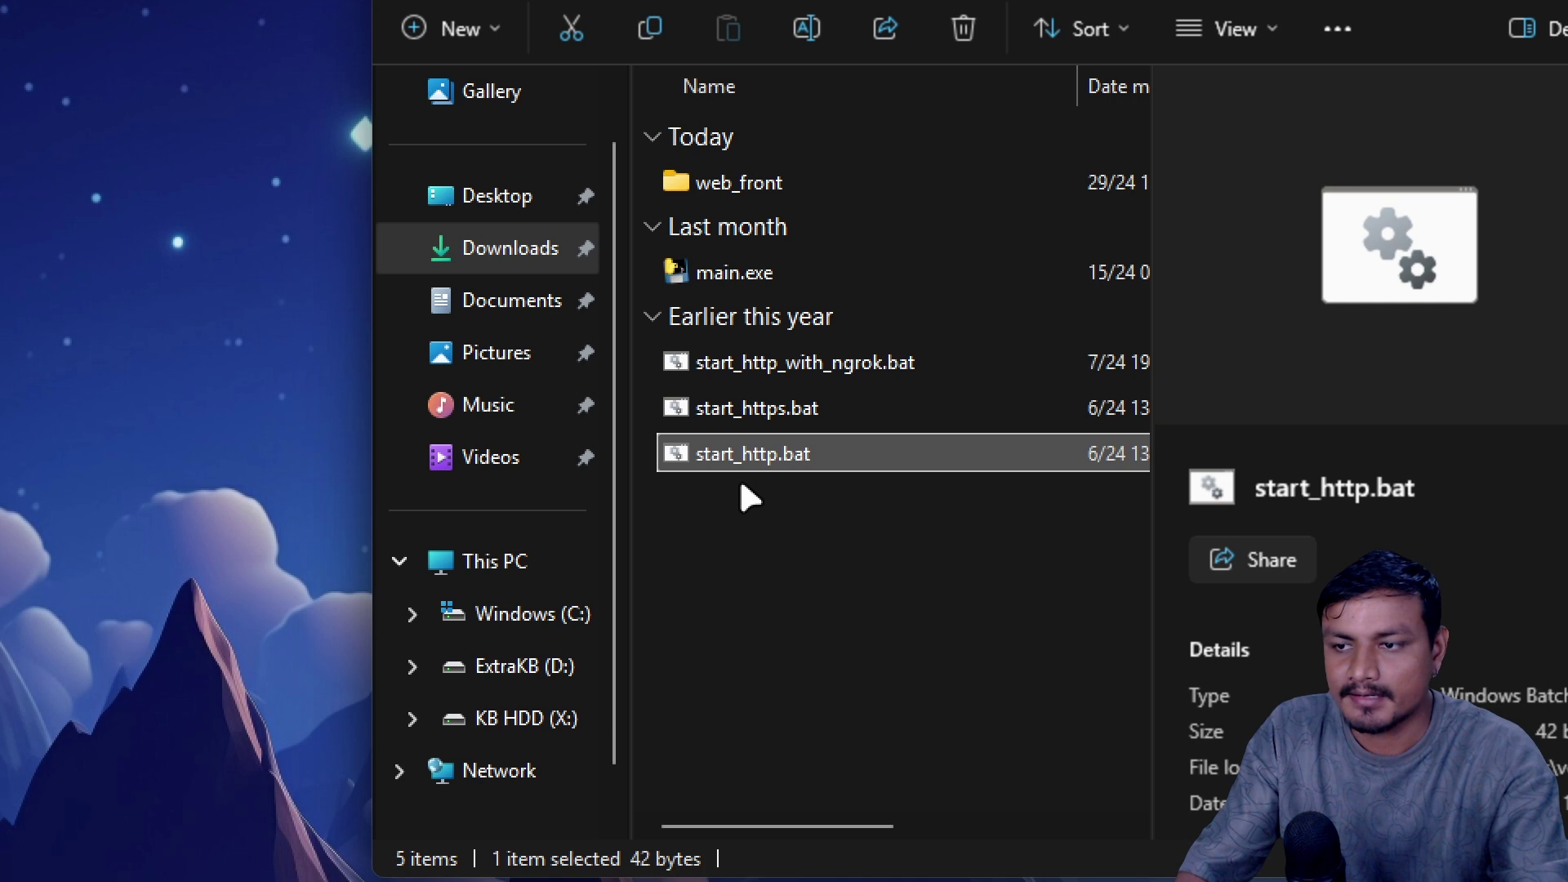
click(760, 411)
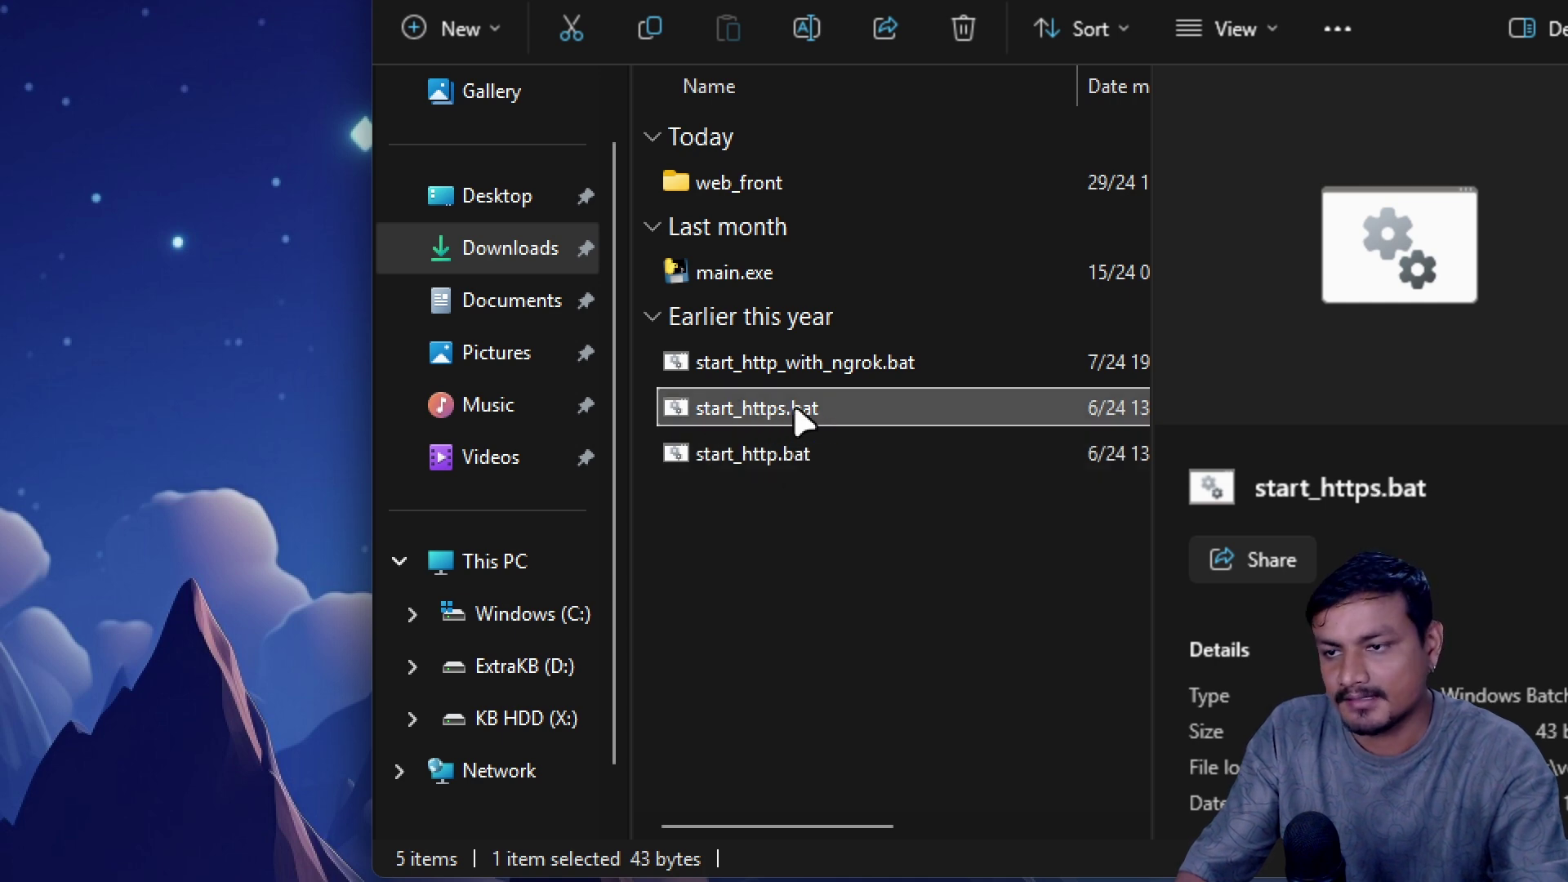
double_click(776, 408)
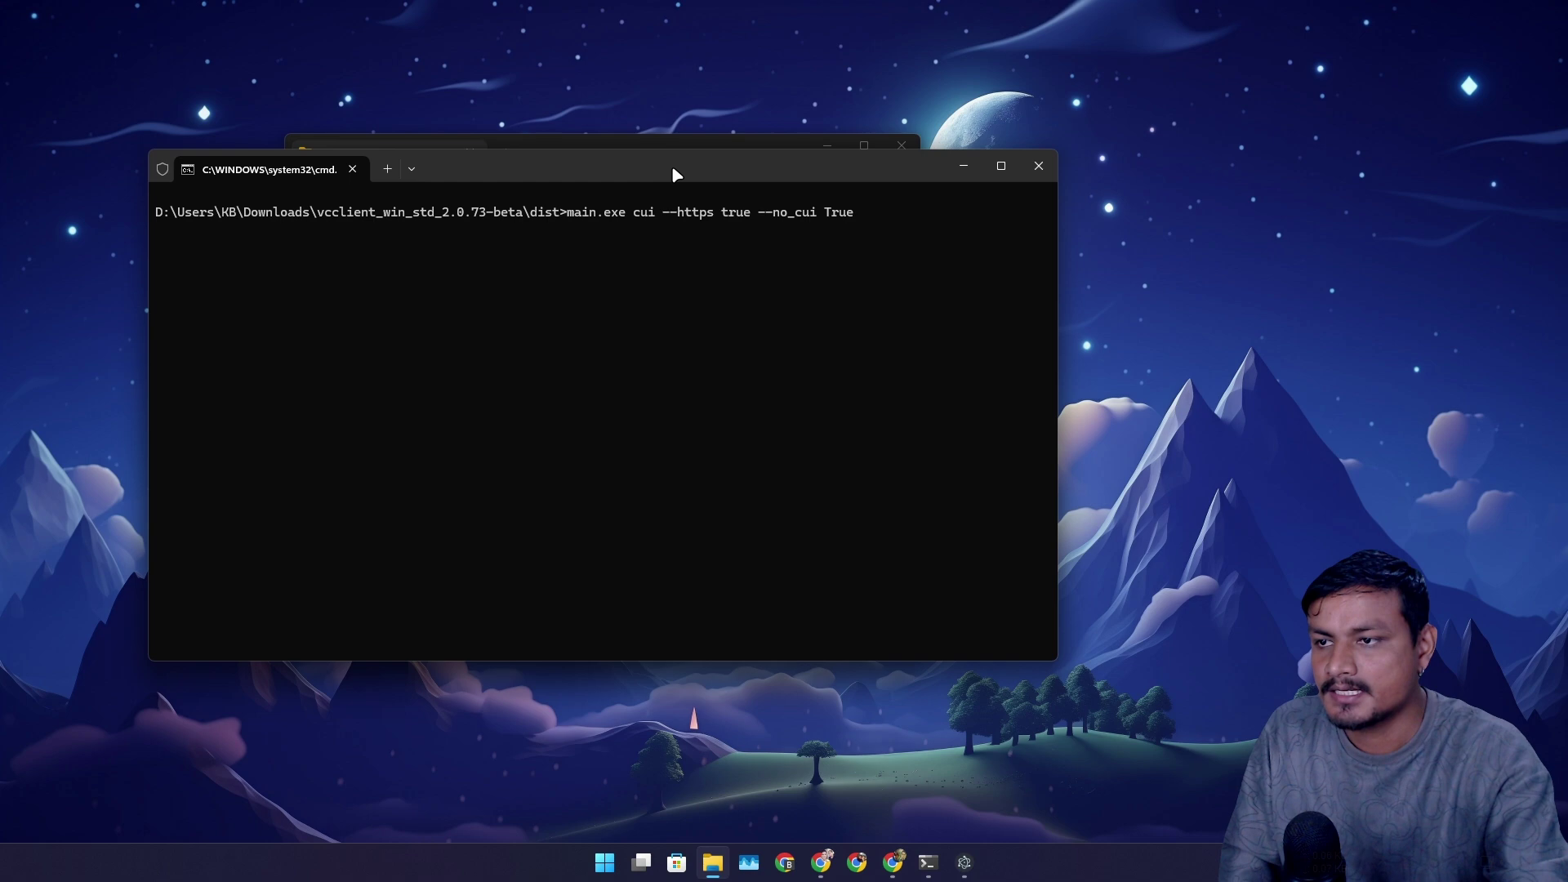
drag(671, 165, 710, 210)
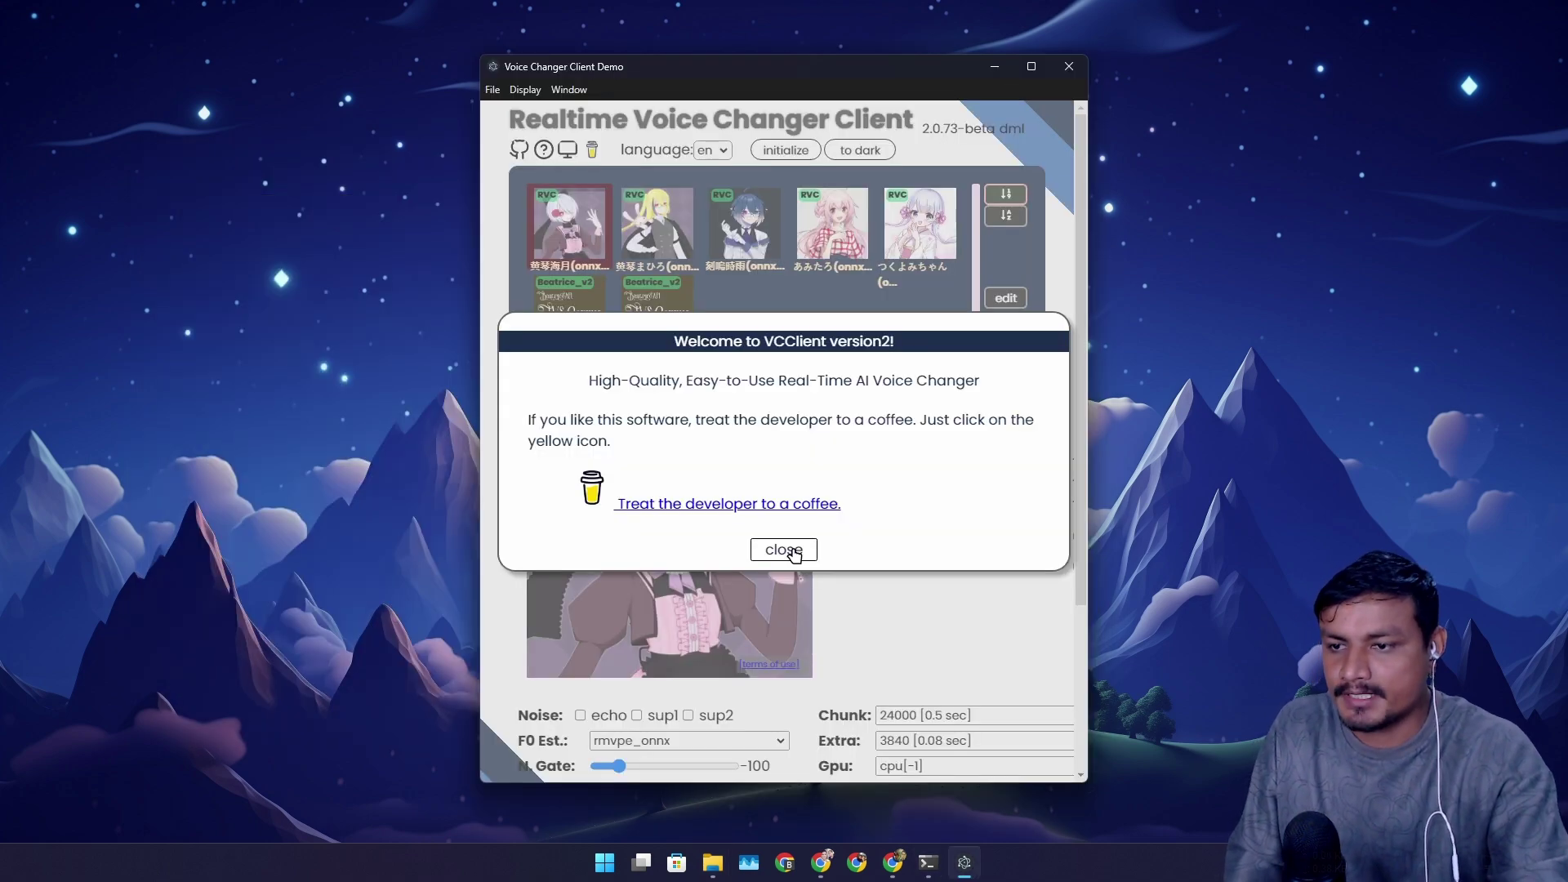
Step: Dismiss the welcome message, then try the JVSV2Beta model and settle on JVS(V2Alpha)
click(789, 551)
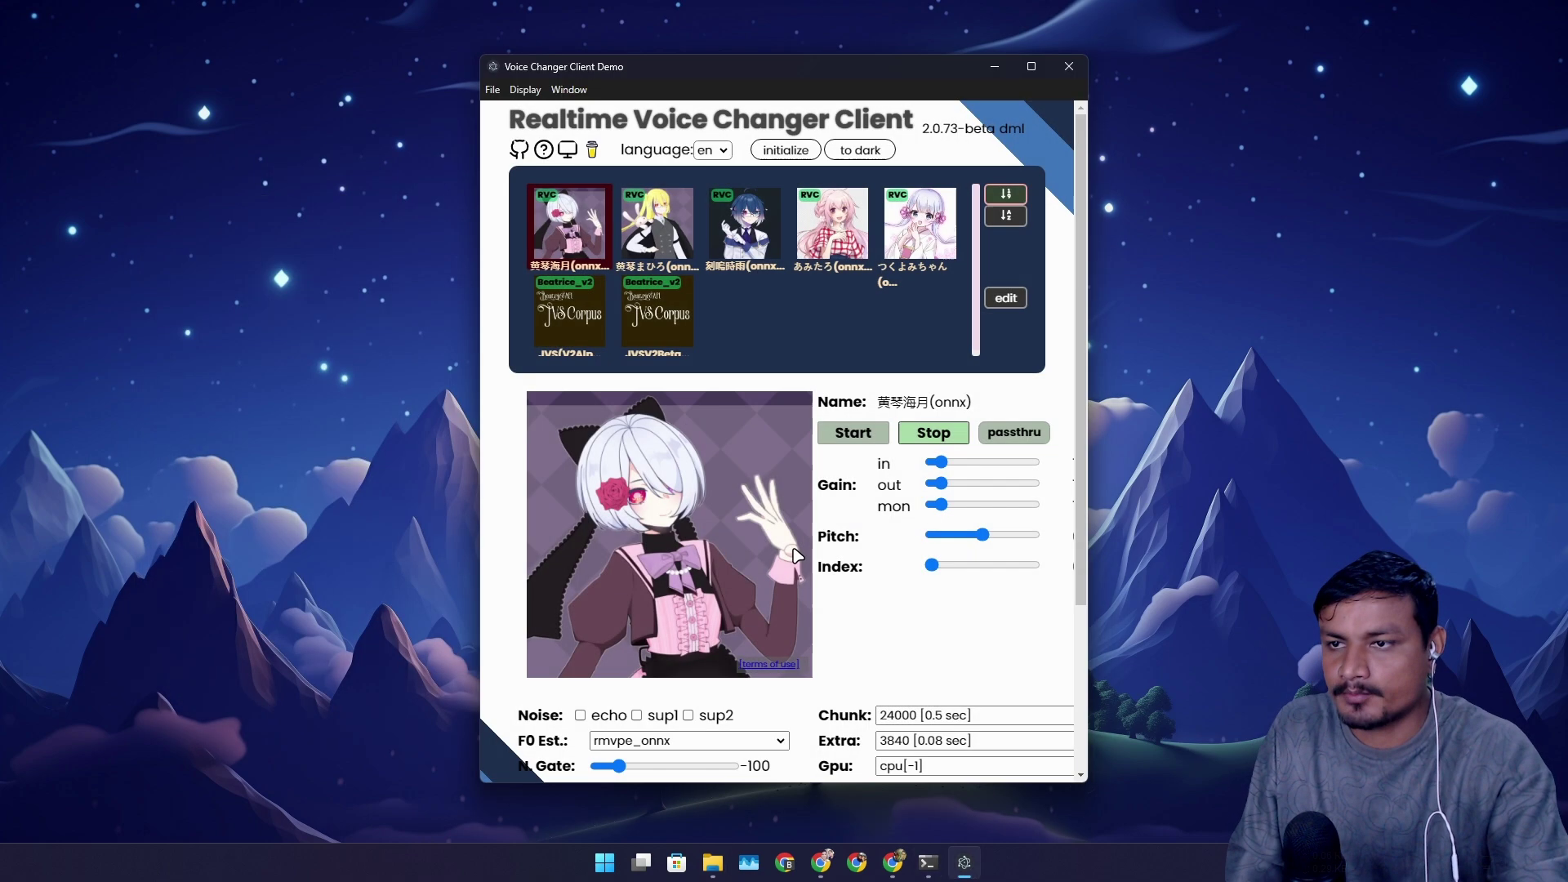
drag(739, 65, 722, 35)
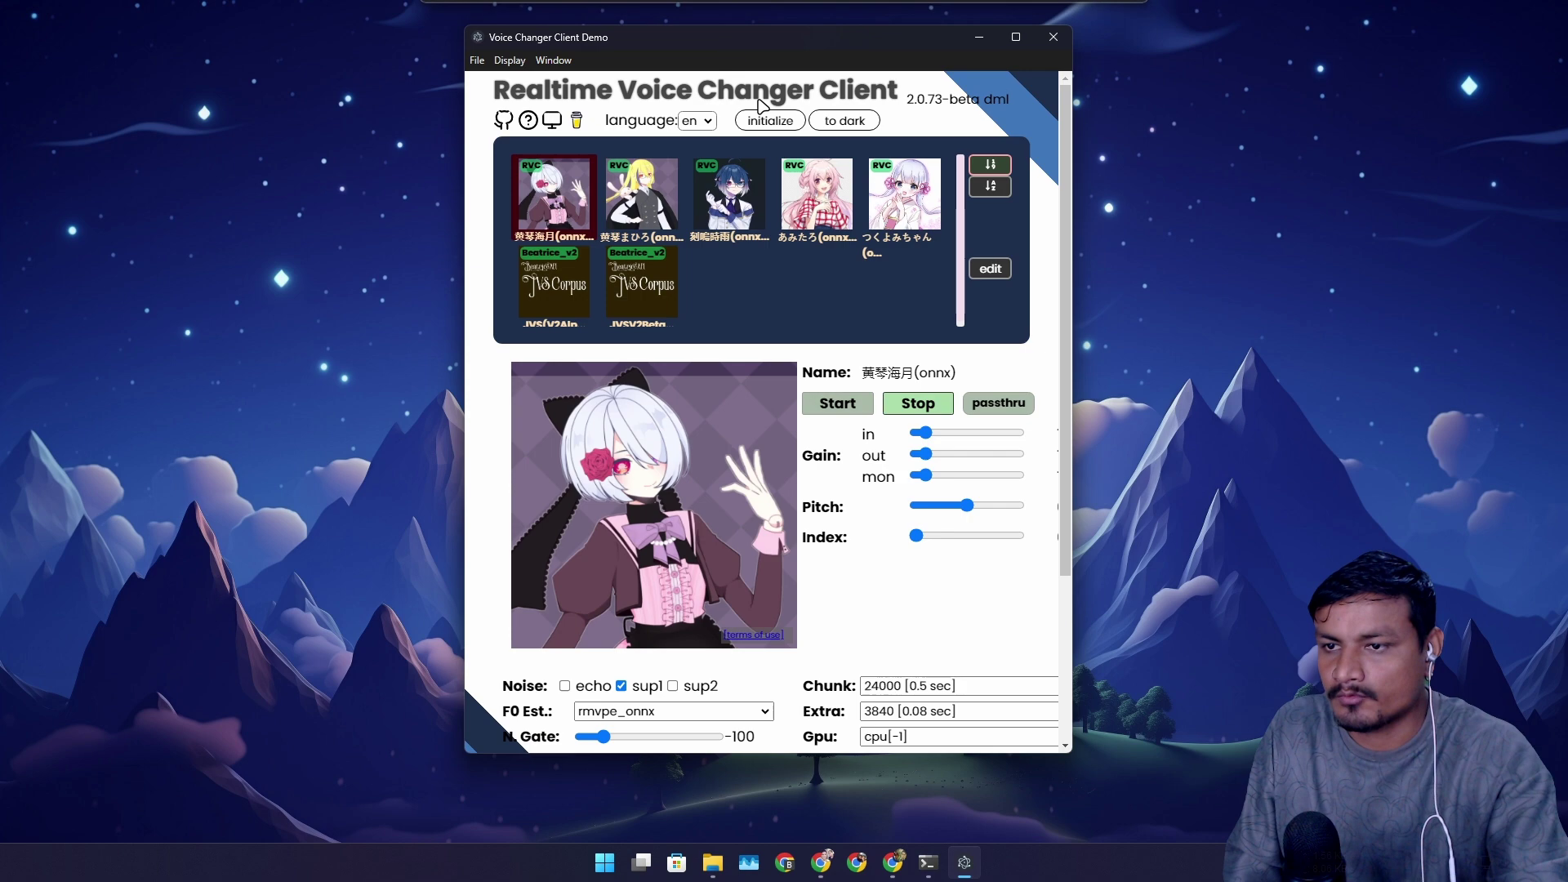
drag(1065, 389, 1064, 557)
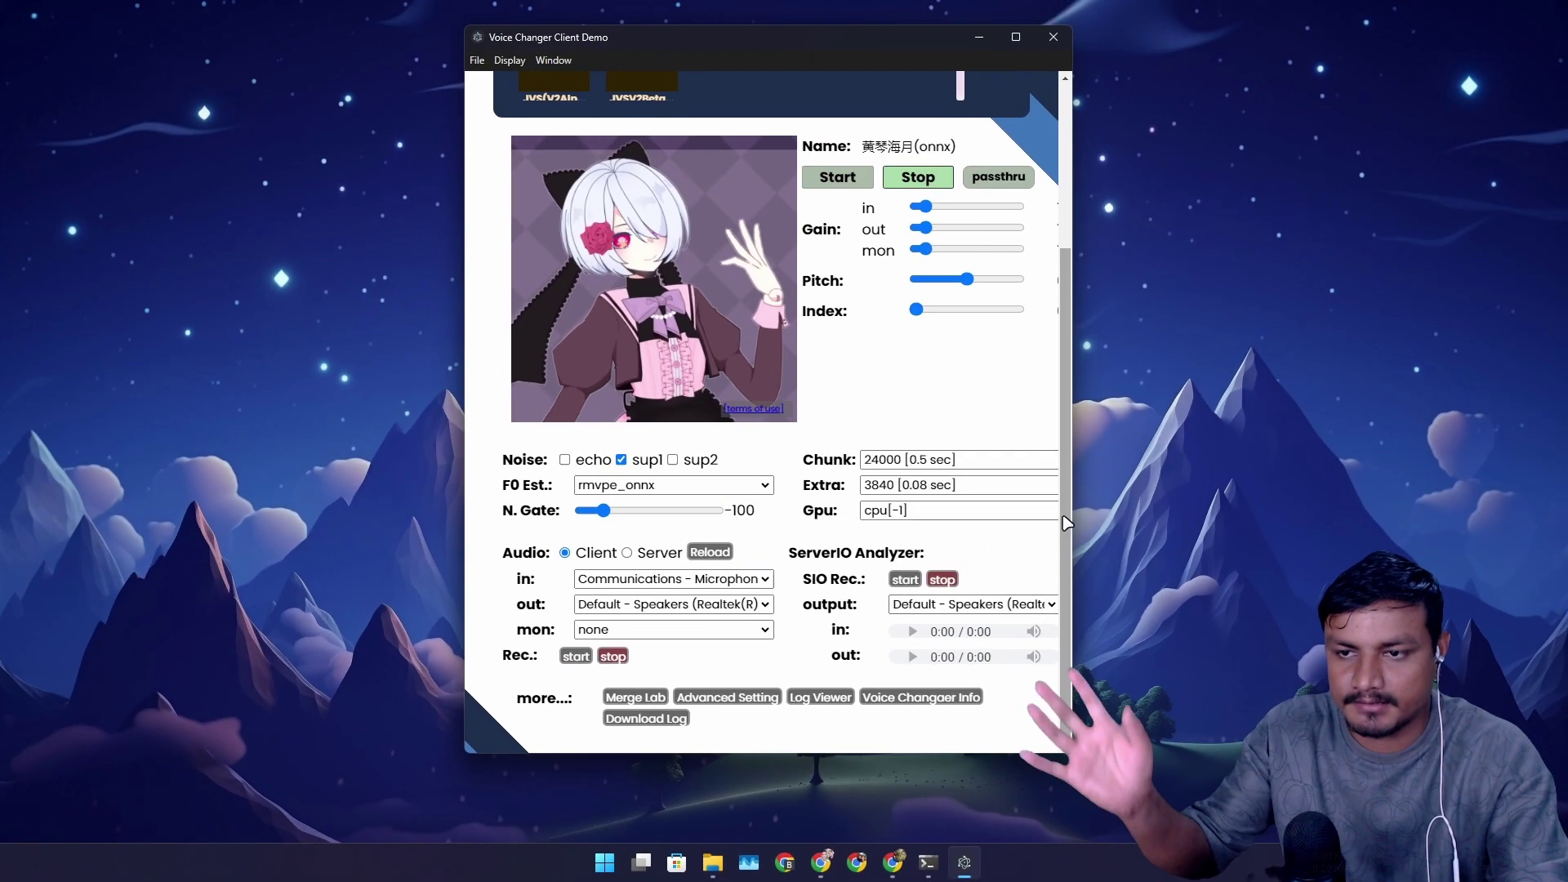
scroll(700, 295, up, 2)
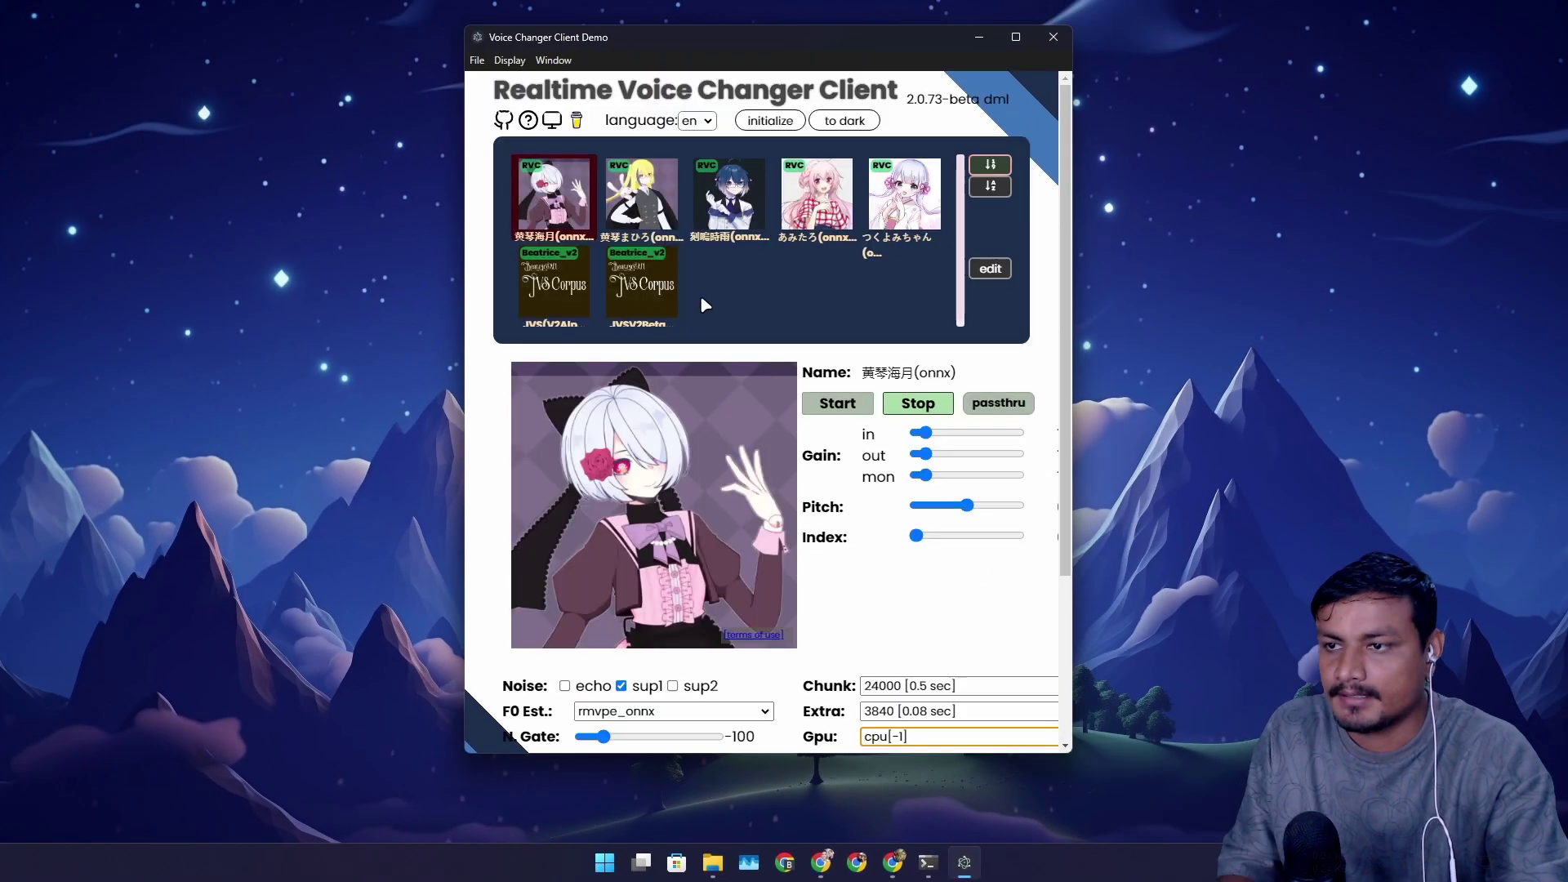
click(637, 287)
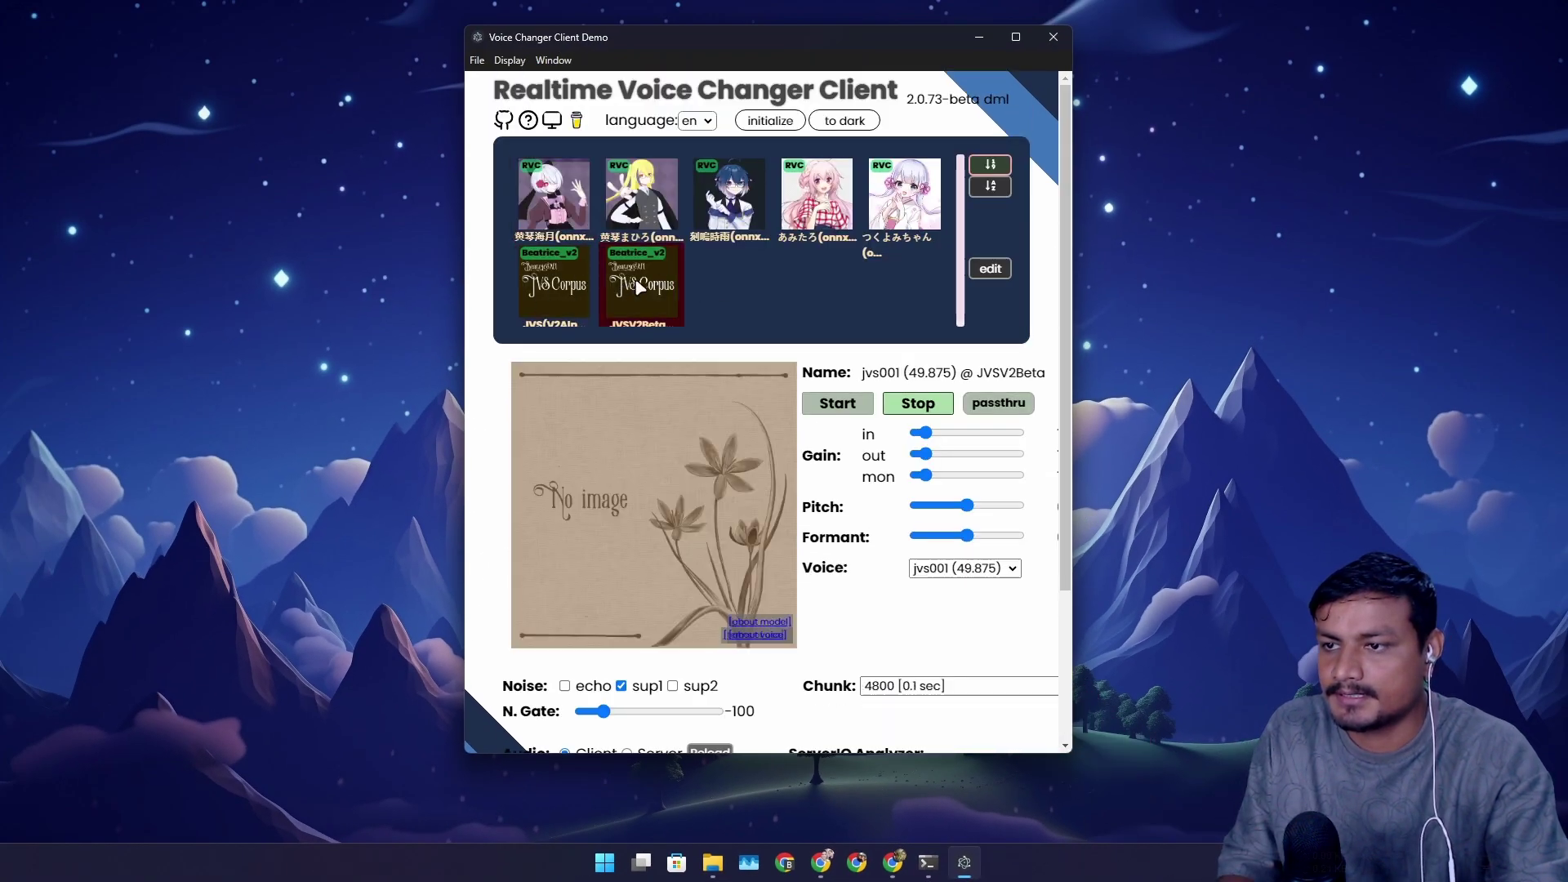
click(550, 293)
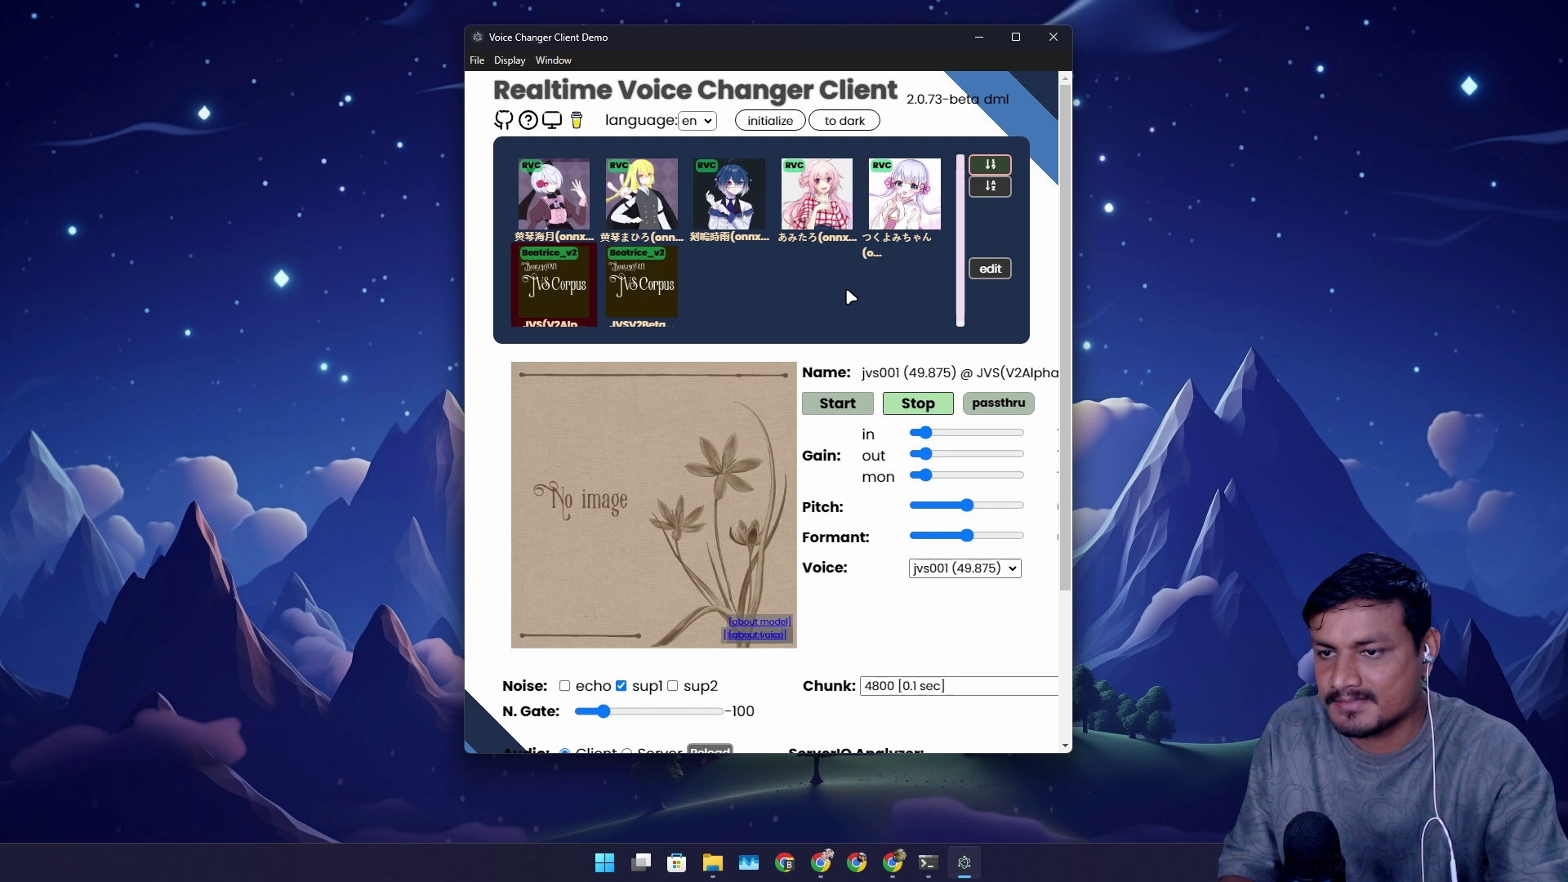
click(649, 290)
click(552, 287)
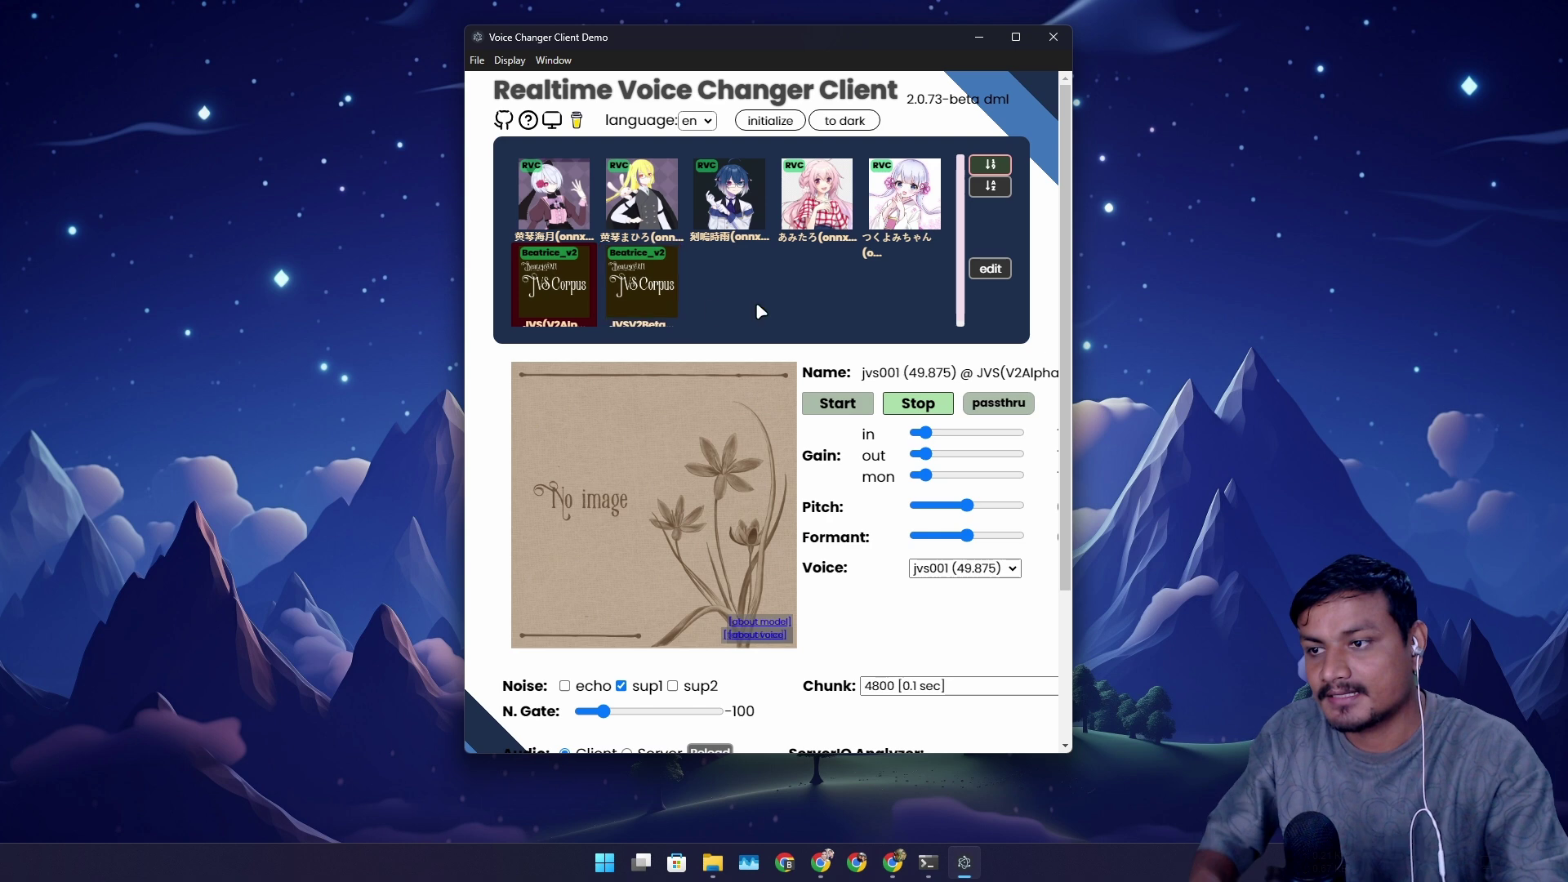
Step: Start live conversion with voice jvs095 (57.375) and widen the window to show slider values
click(850, 413)
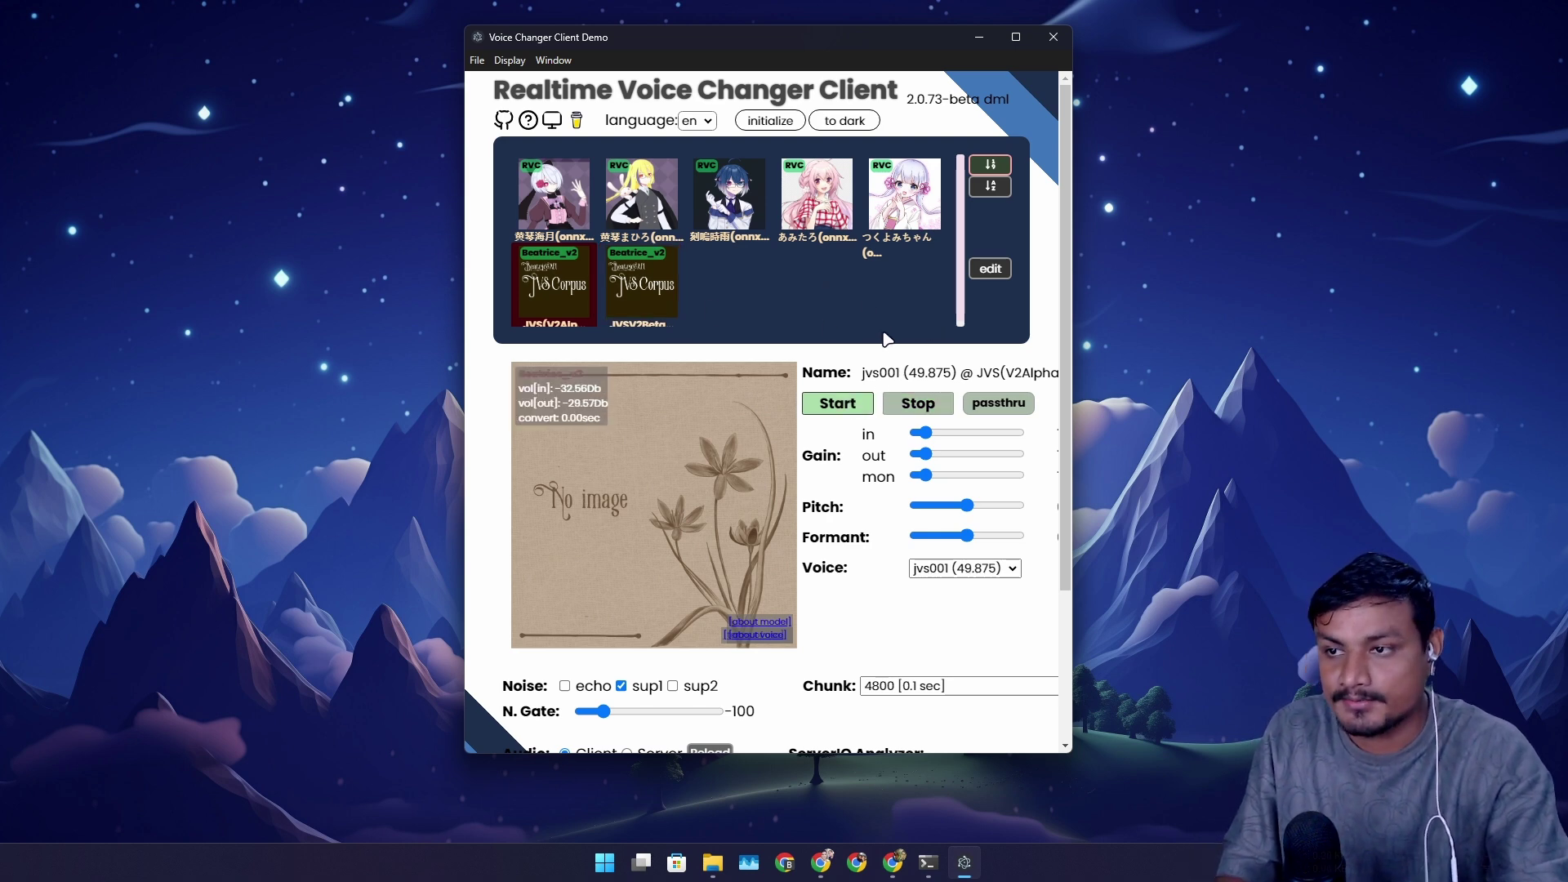
click(976, 571)
scroll(979, 528, down, 10)
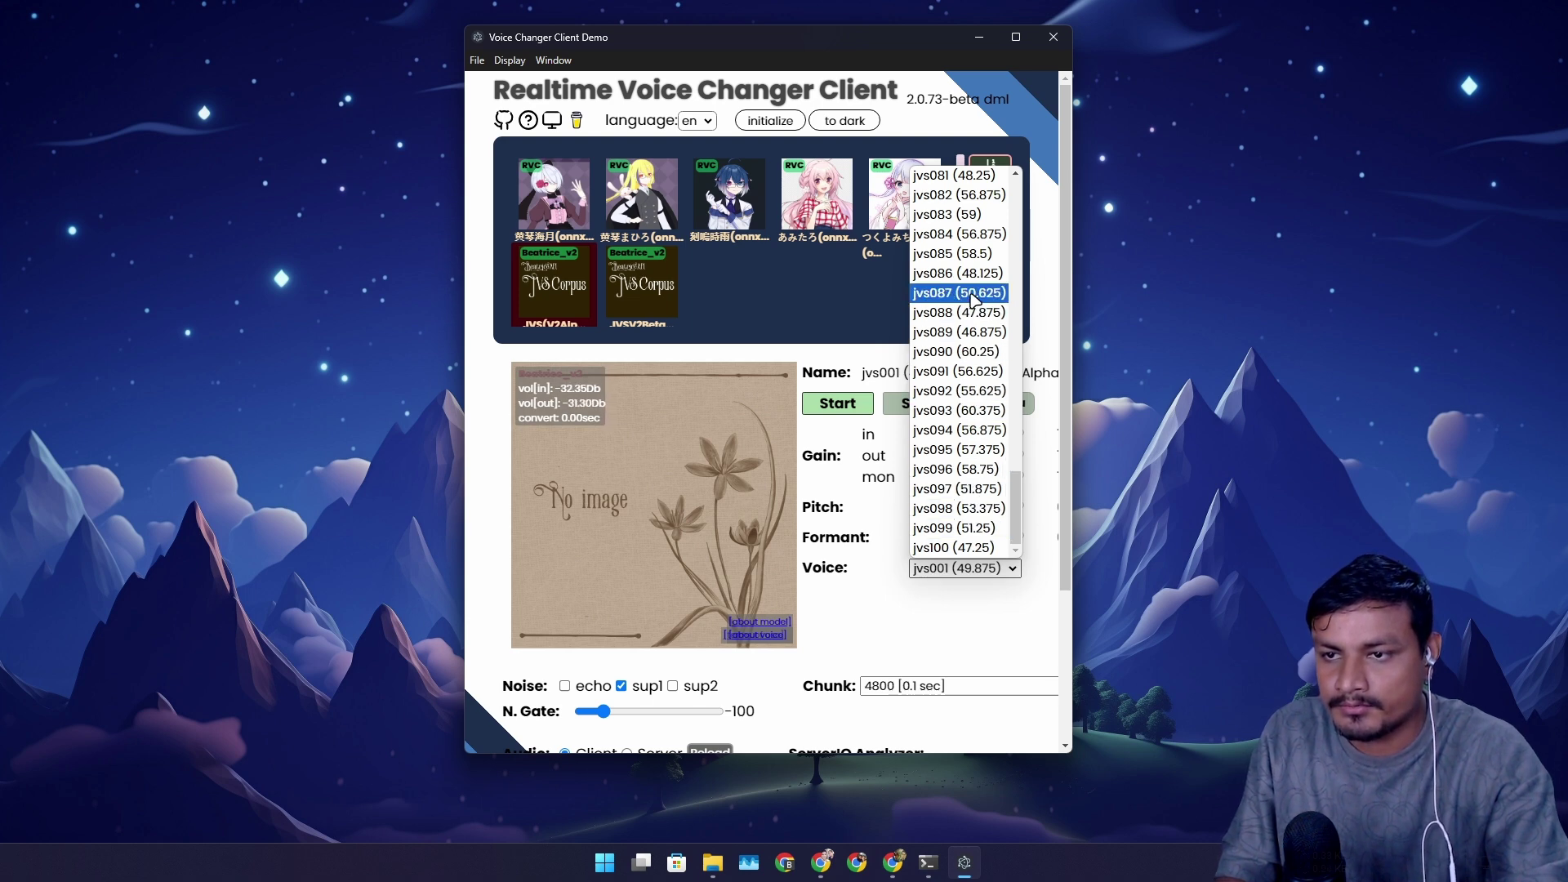
click(977, 450)
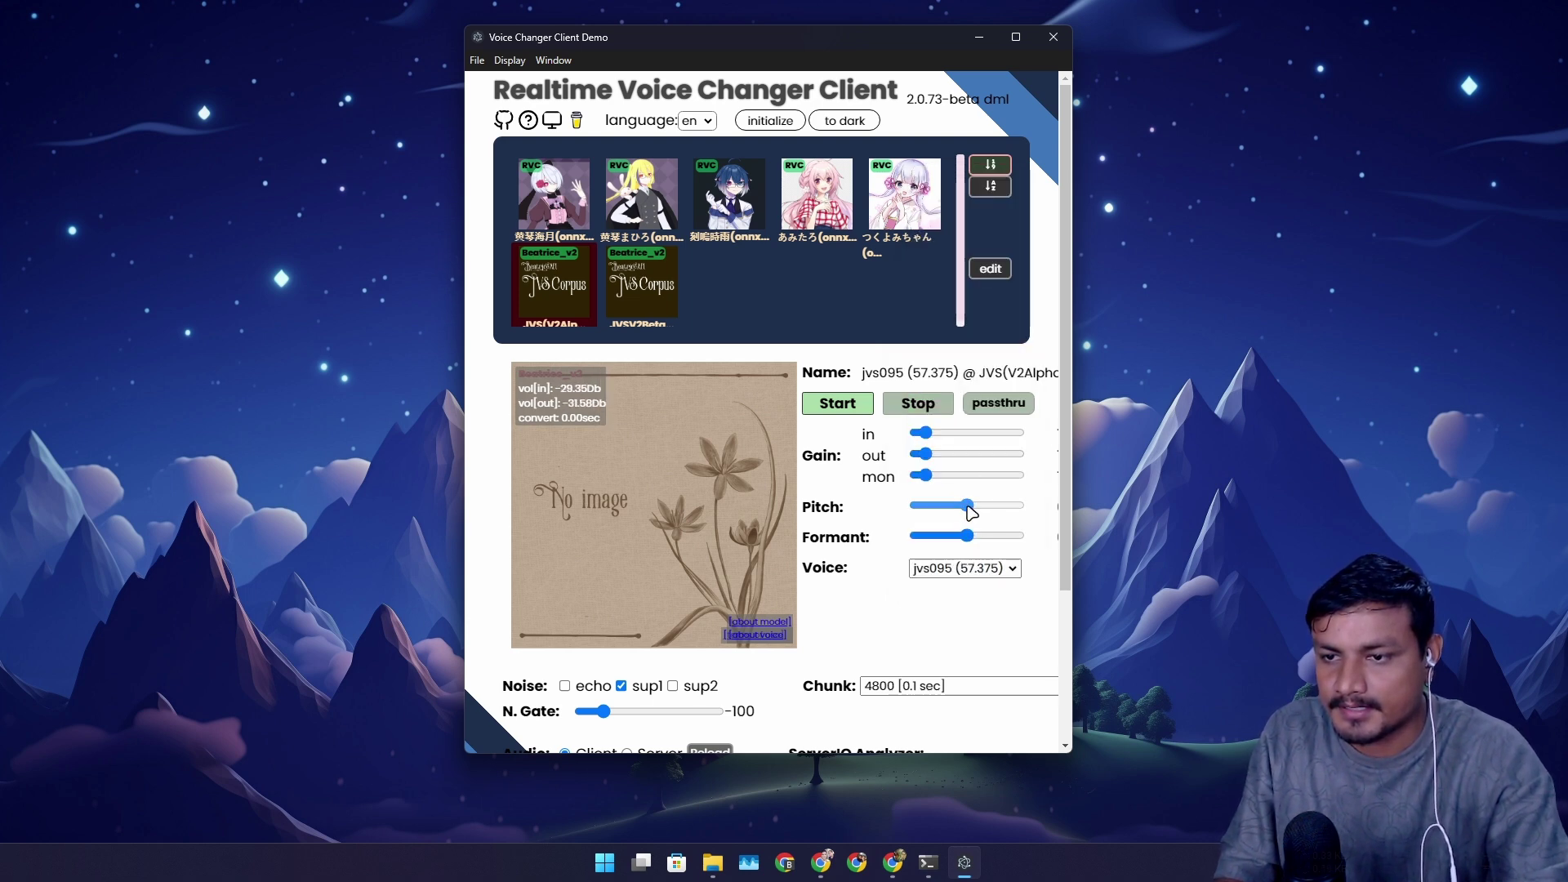
drag(1073, 611, 1122, 623)
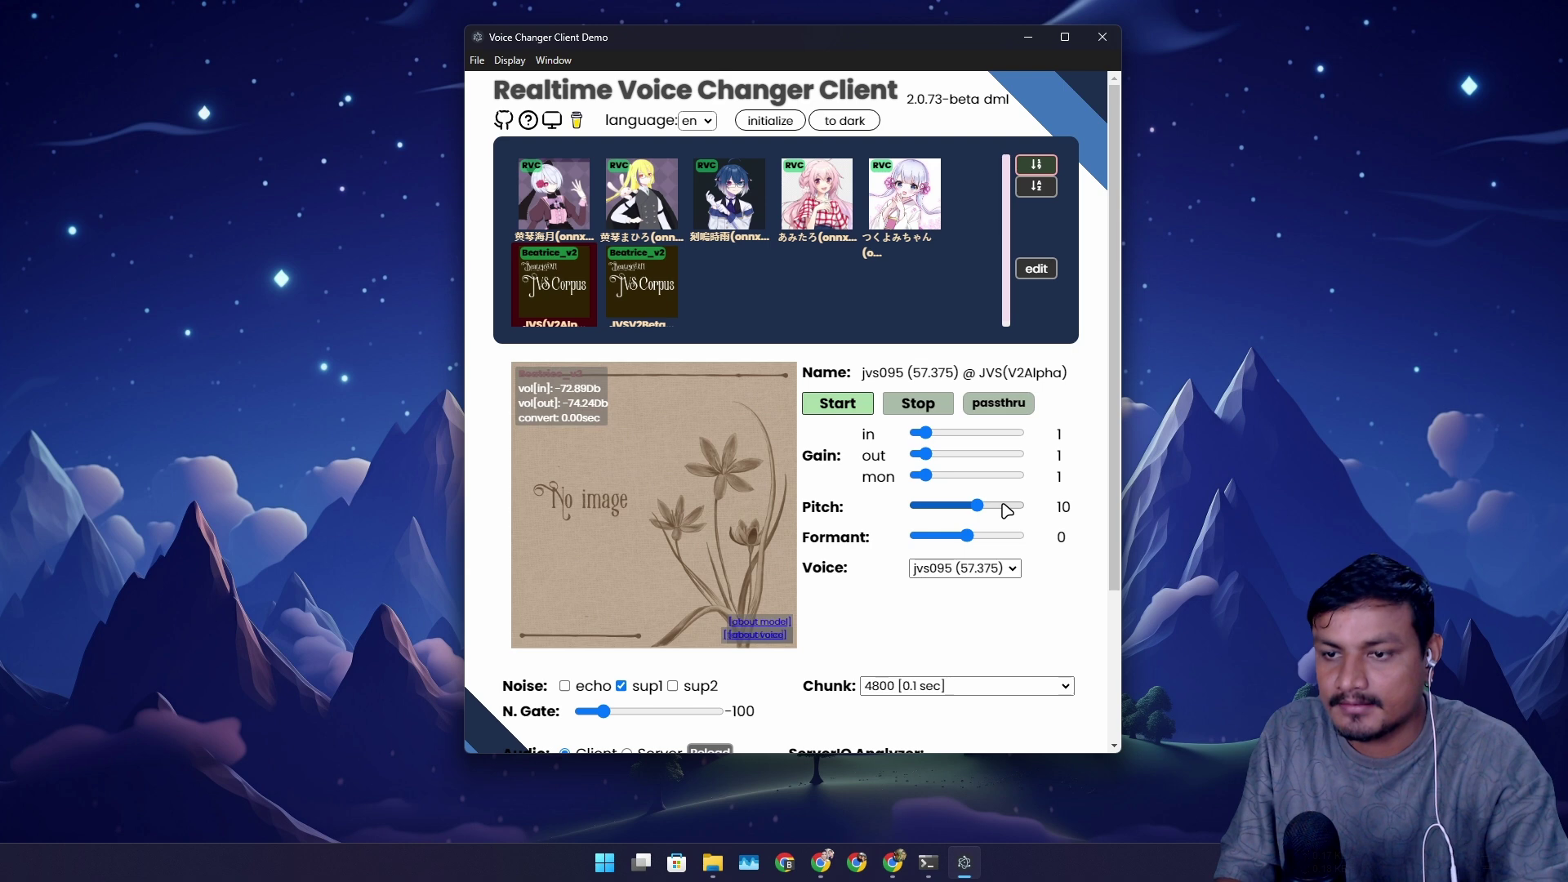